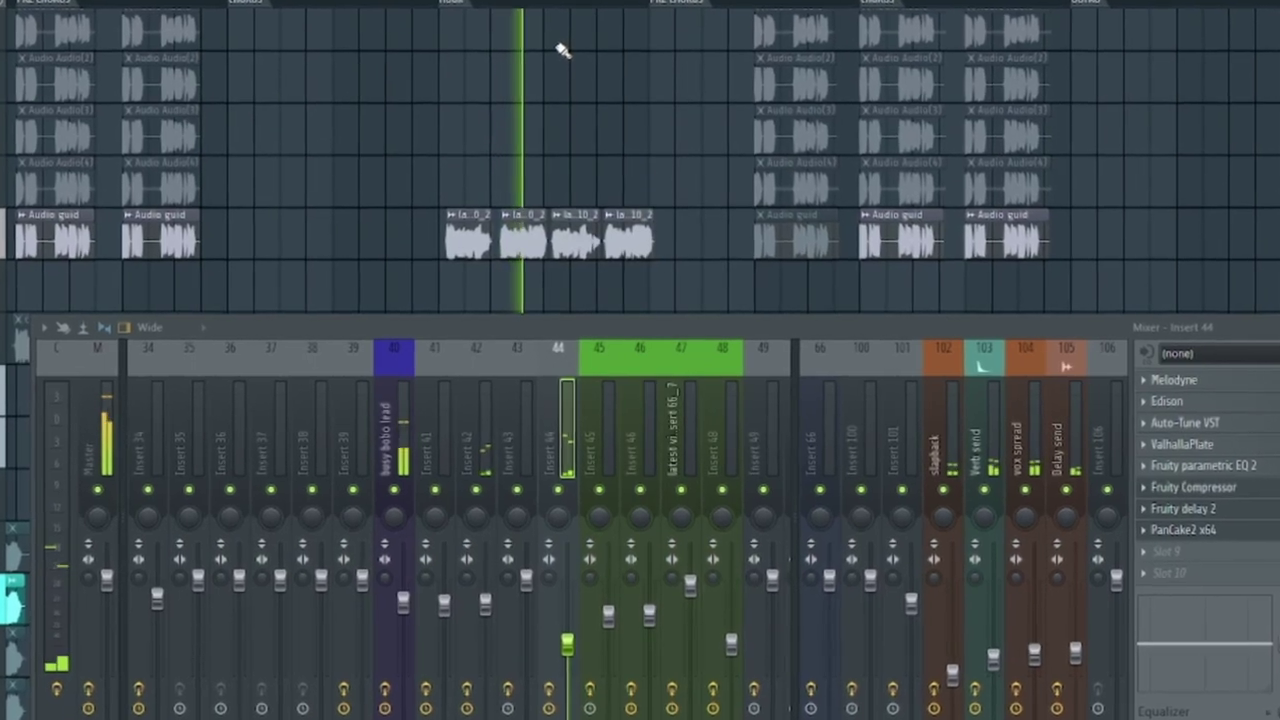
- Play and stop the song around the hook section to listen to the lead vocal, checking the playlist clips
key(space)
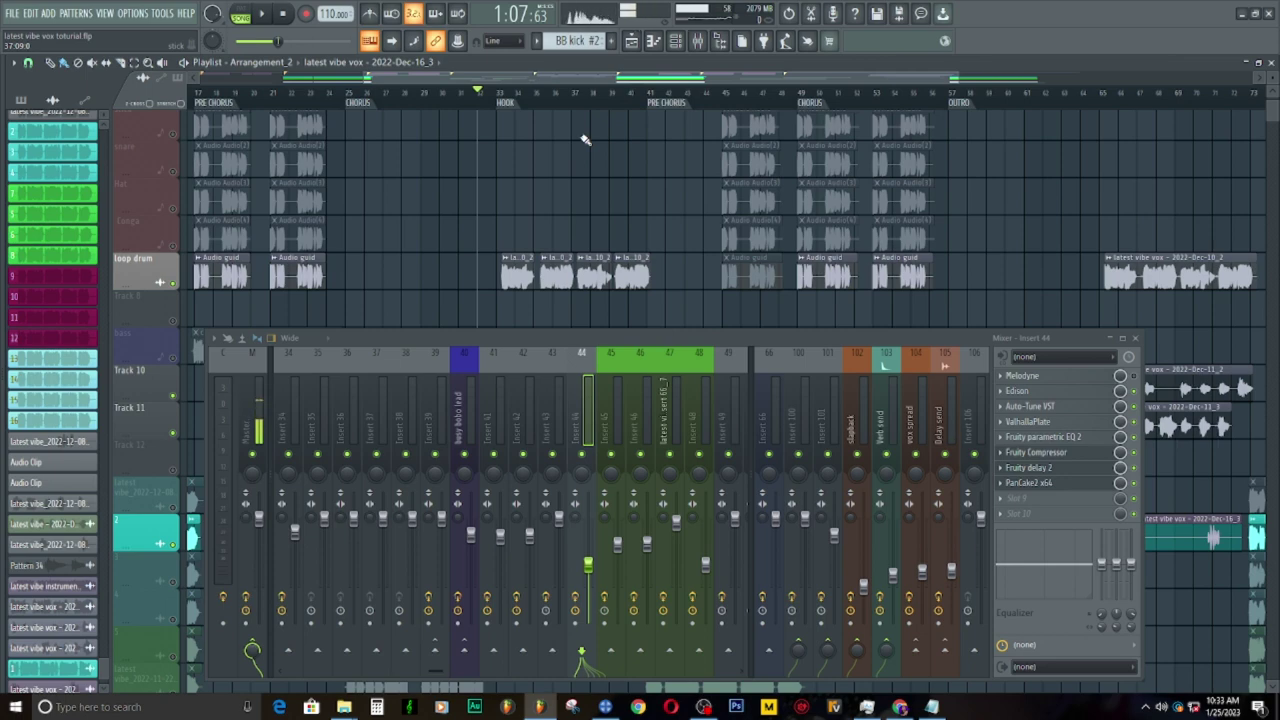
scroll(570, 135, up, 2)
key(space)
scroll(580, 166, down, 5)
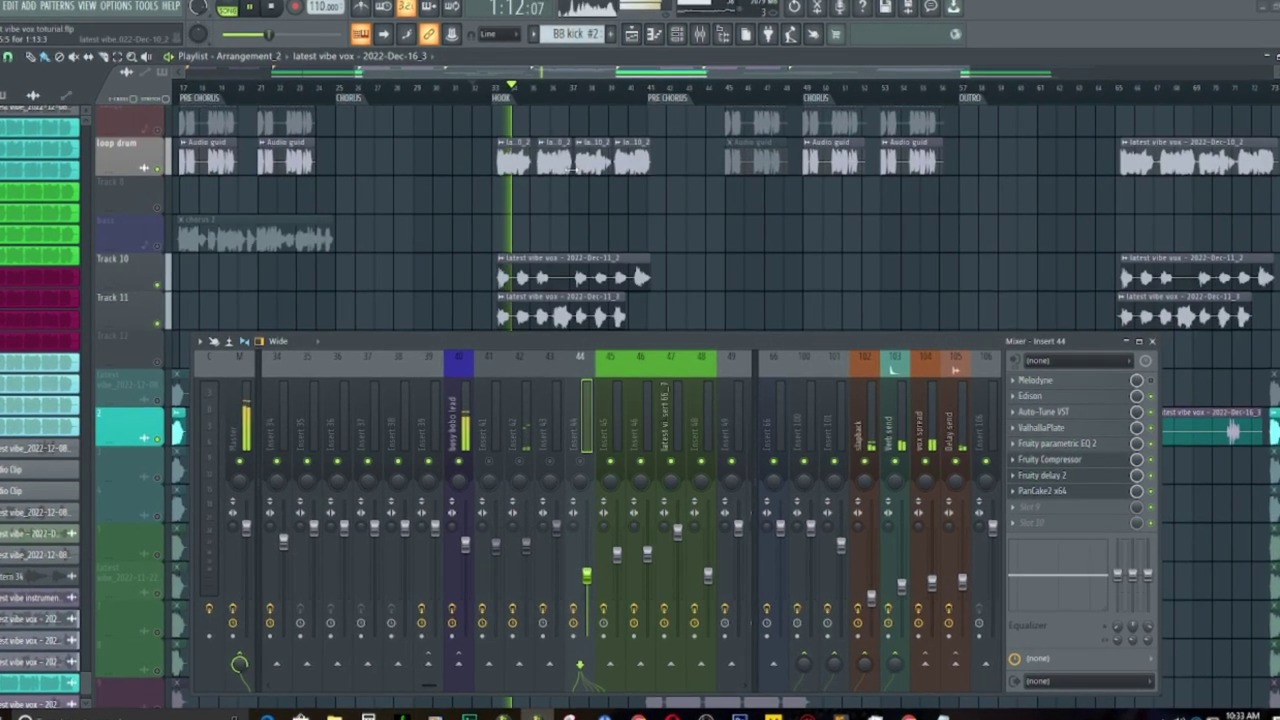
scroll(575, 170, up, 2)
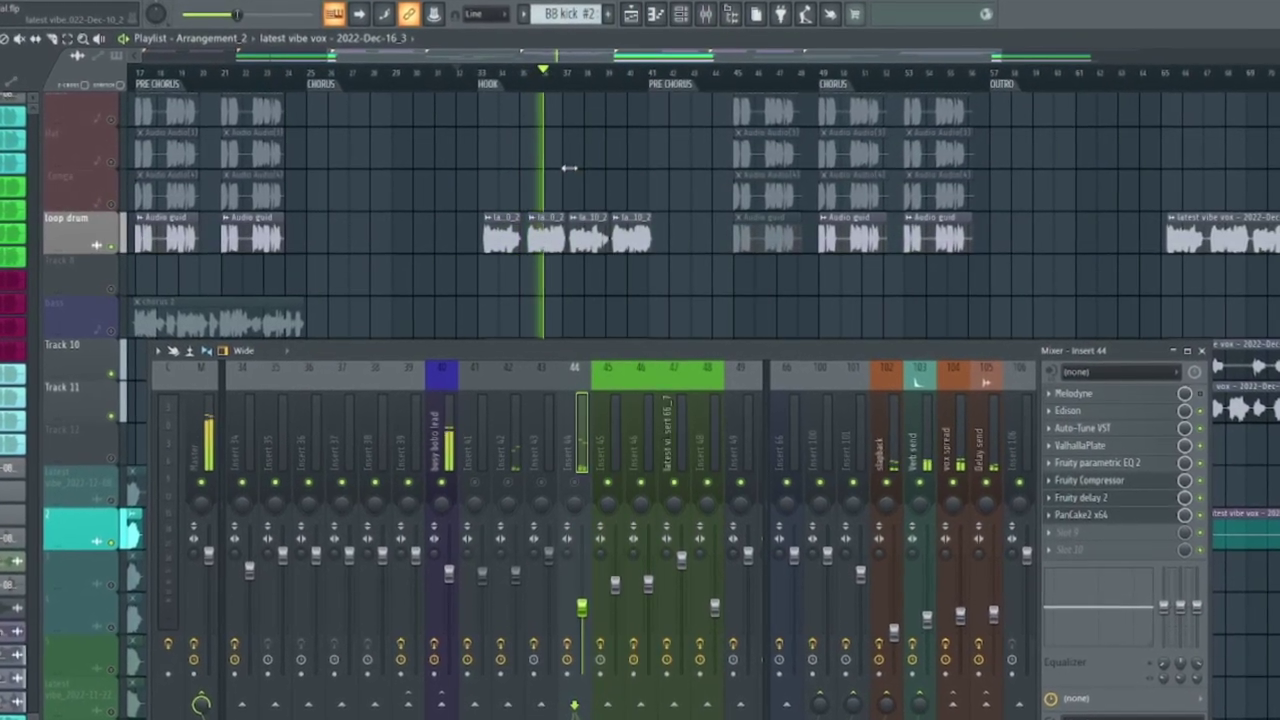
key(space)
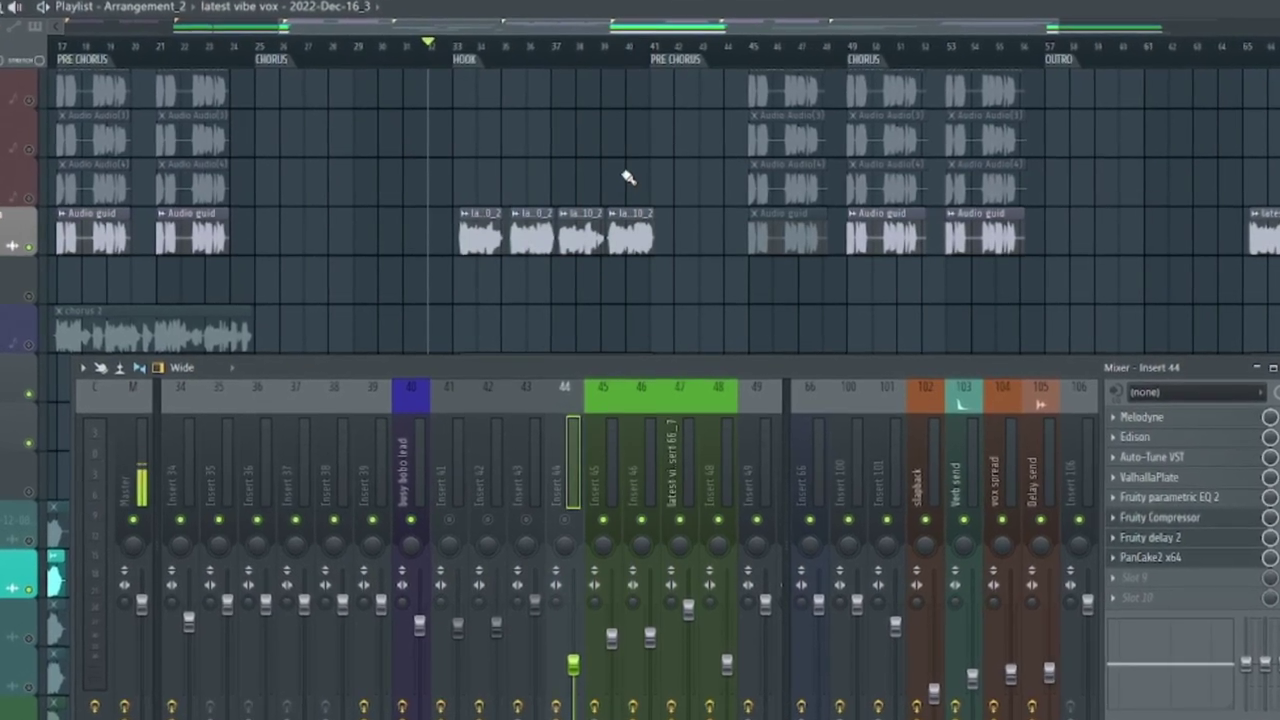
scroll(605, 168, up, 2)
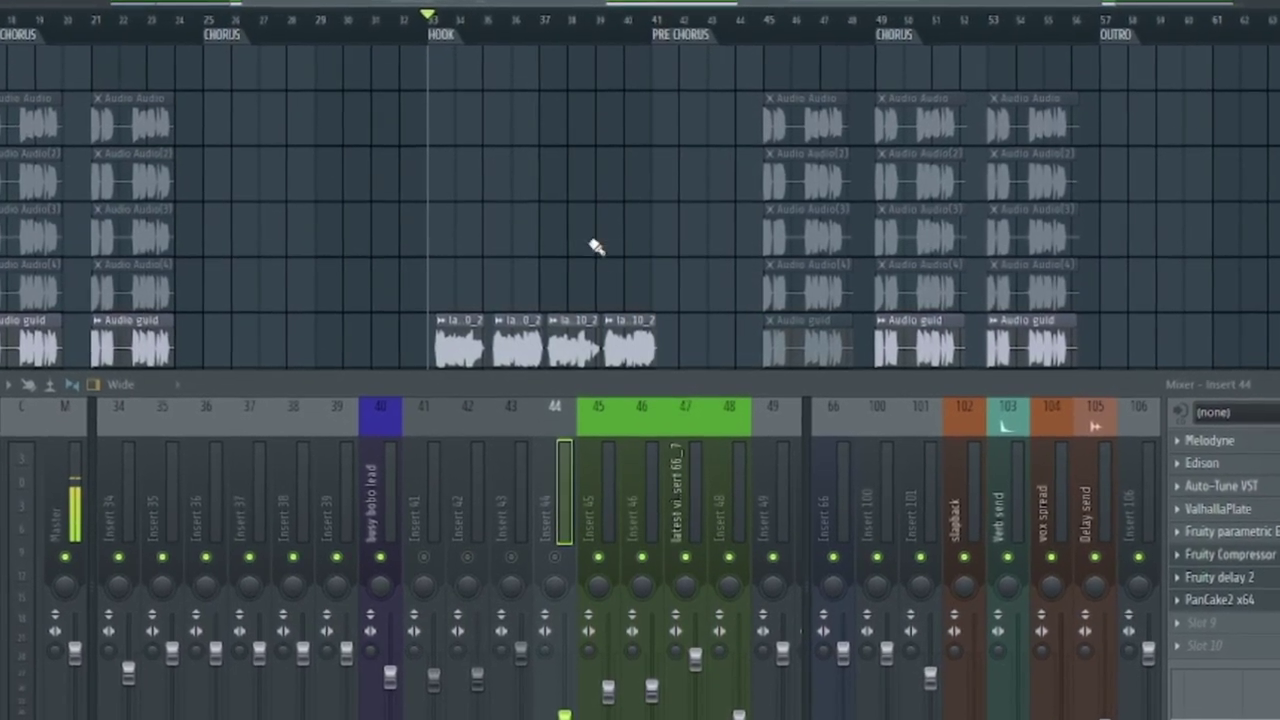
scroll(594, 249, down, 3)
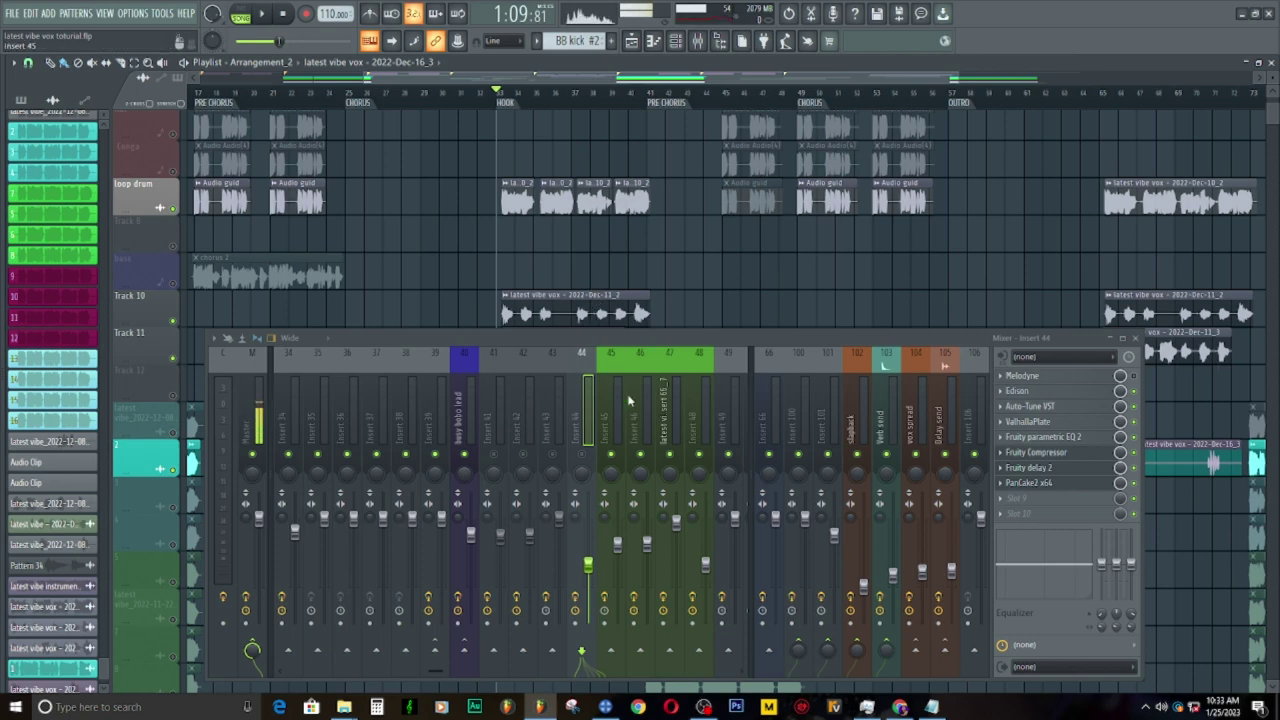
- Open the existing Mic Mod on the busy bobo lead mixer track, move its window clear of the effect slots and disable the plugin
click(505, 208)
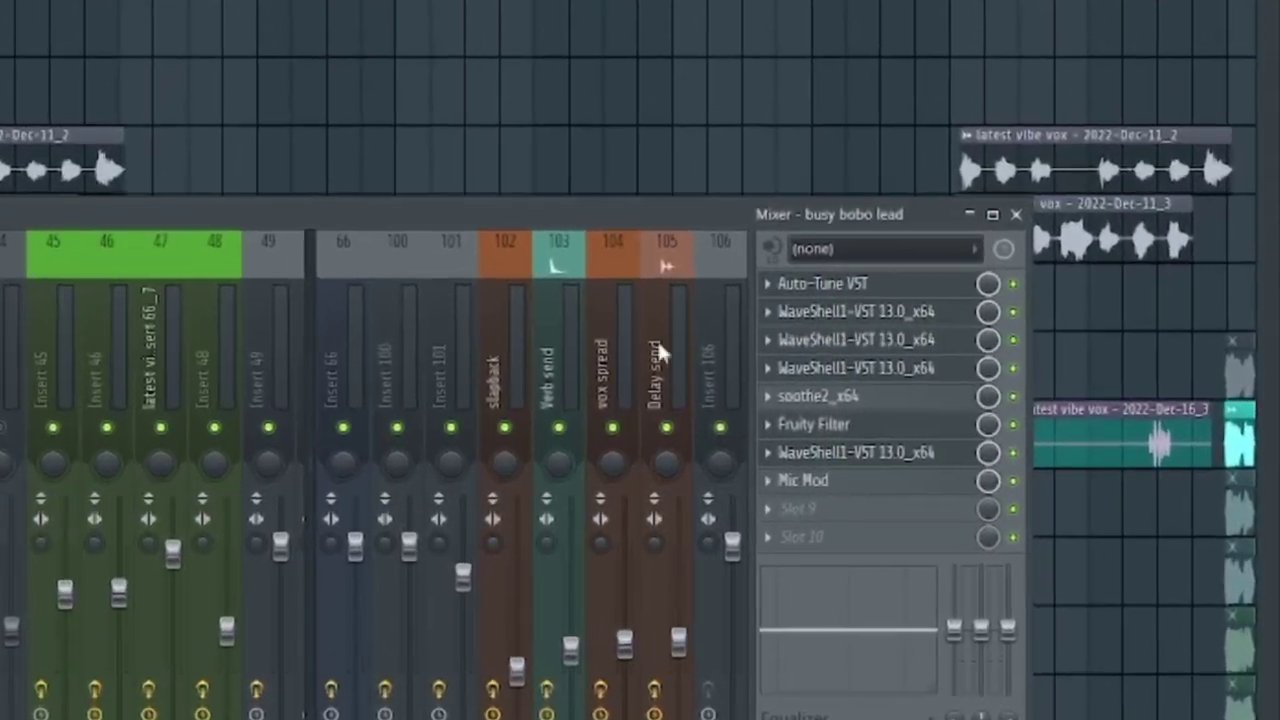
click(870, 480)
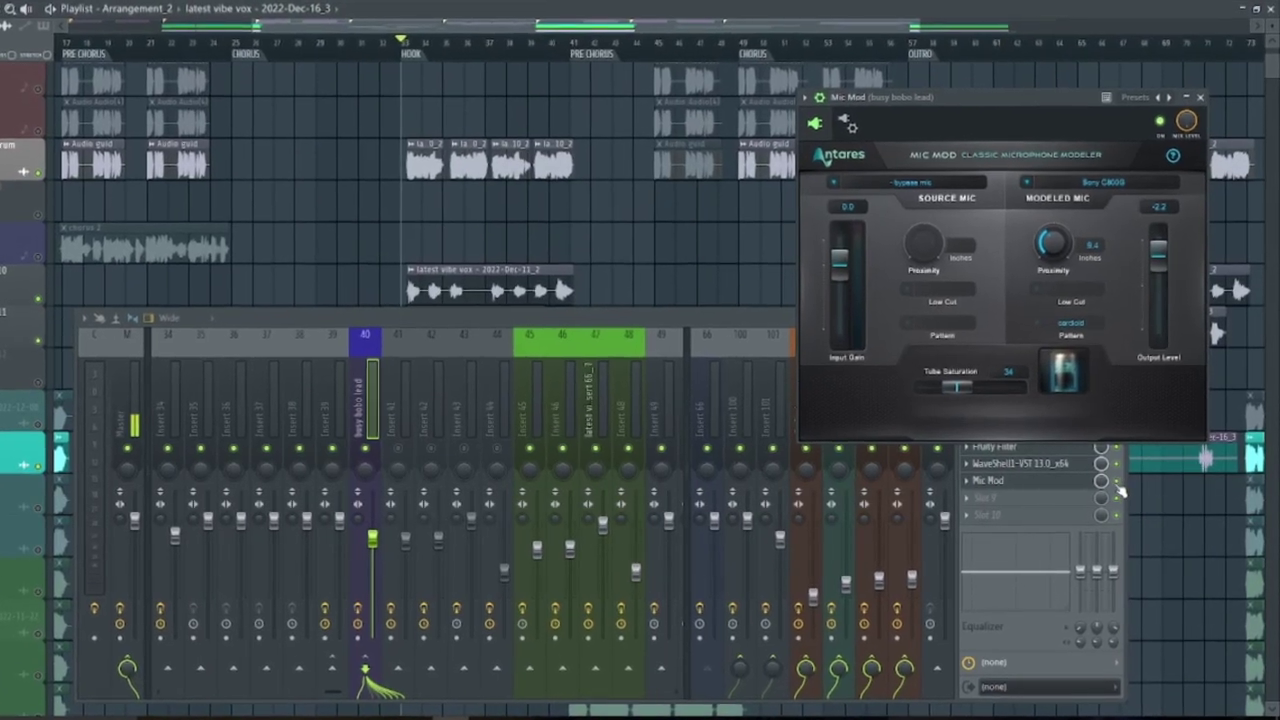
click(1125, 487)
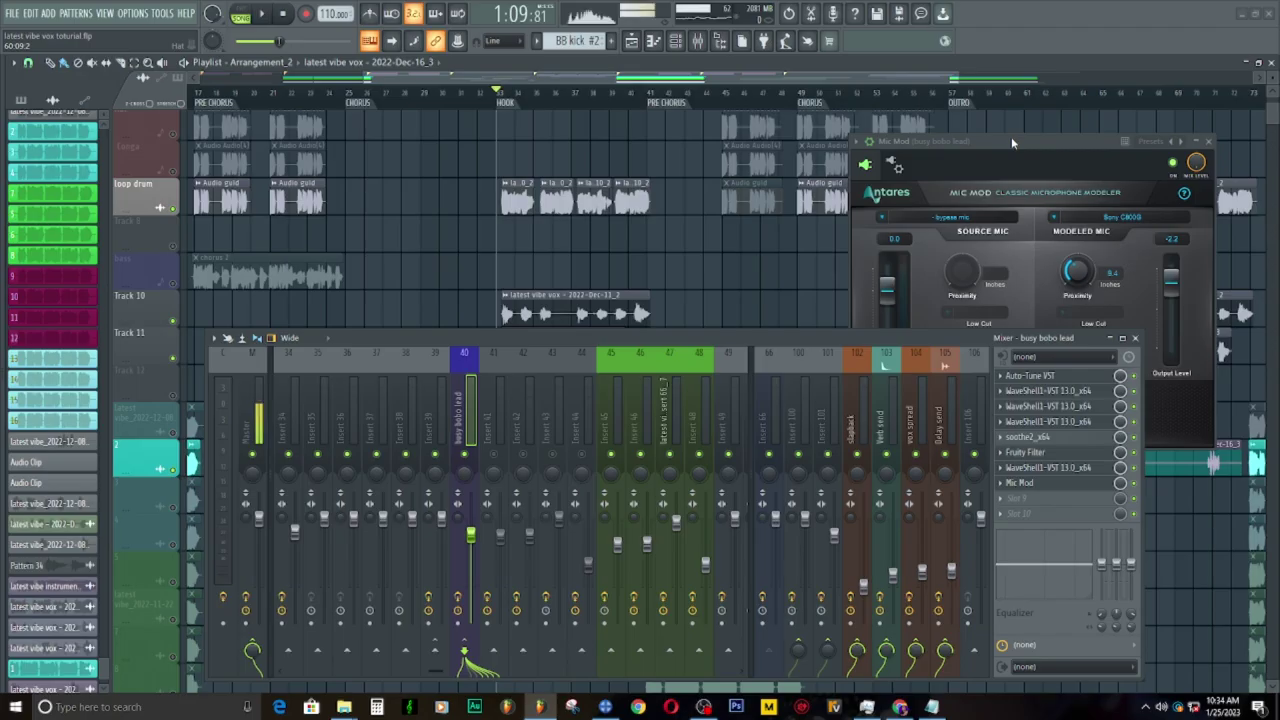
drag(1011, 137, 504, 104)
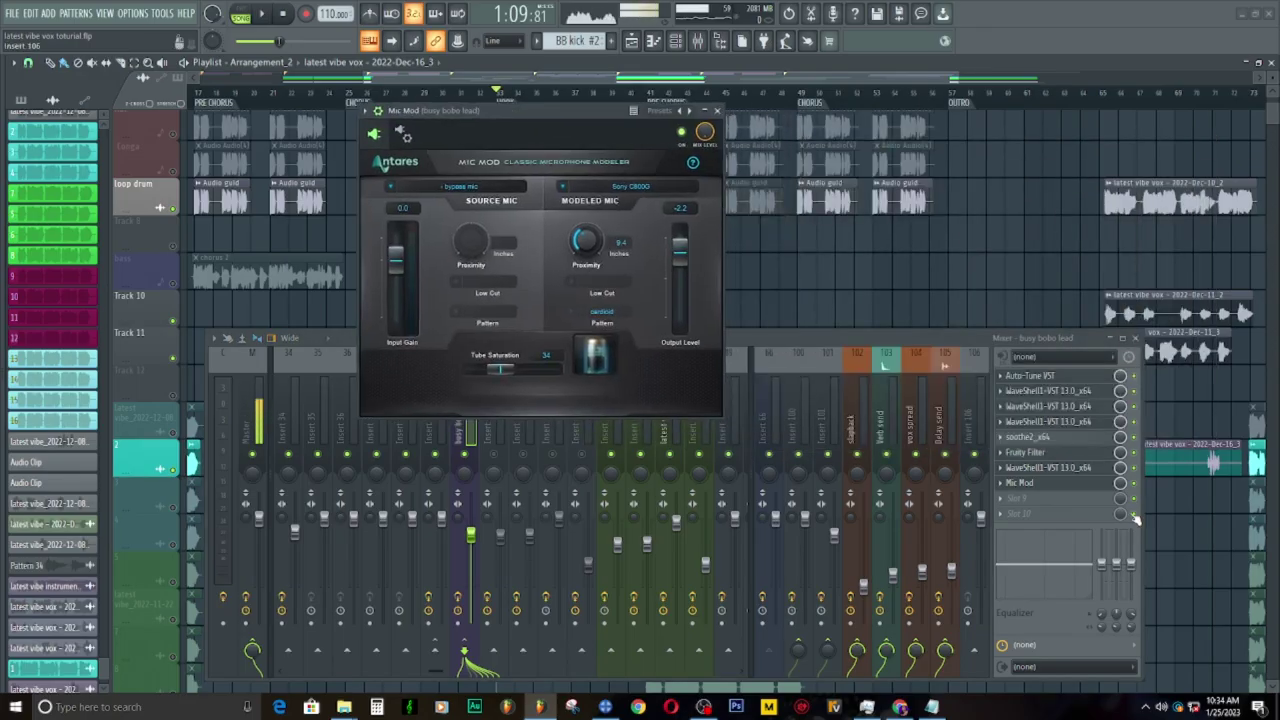
click(1136, 493)
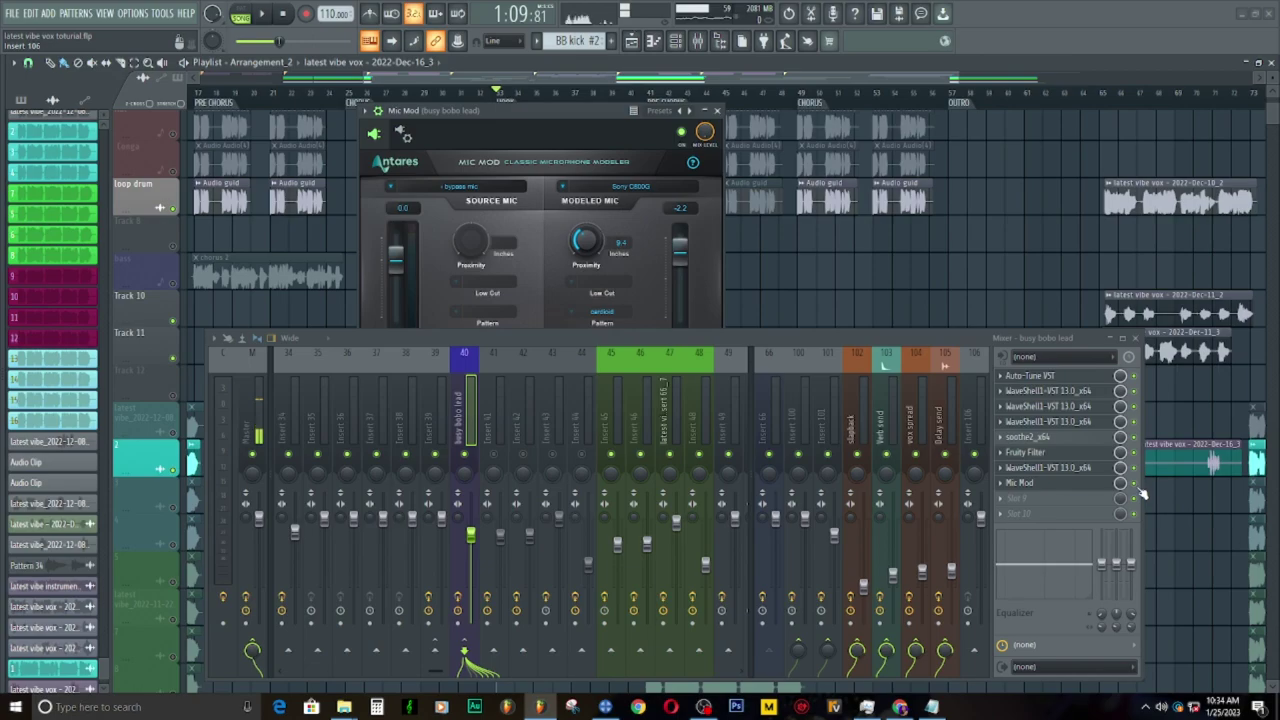
- Load a new Mic Mod instance into slot 9 of the busy bobo lead track and arrange the plugin and mixer windows around it
click(1025, 505)
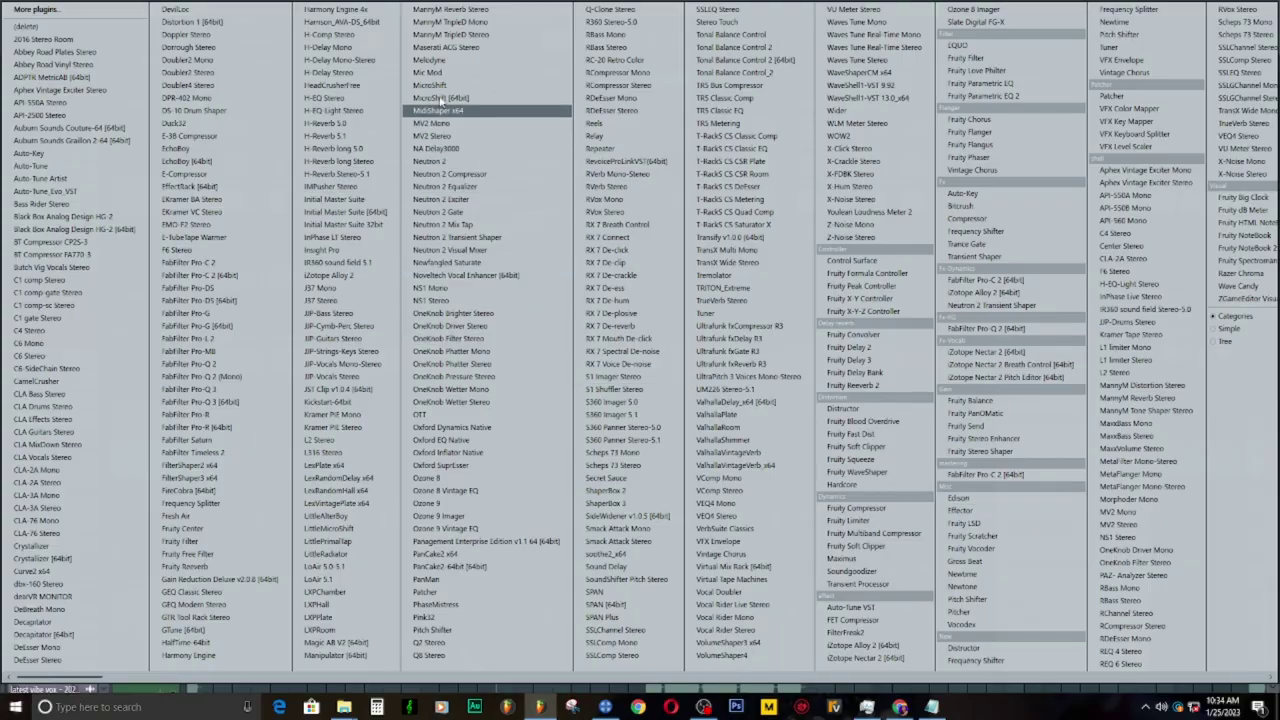
click(433, 74)
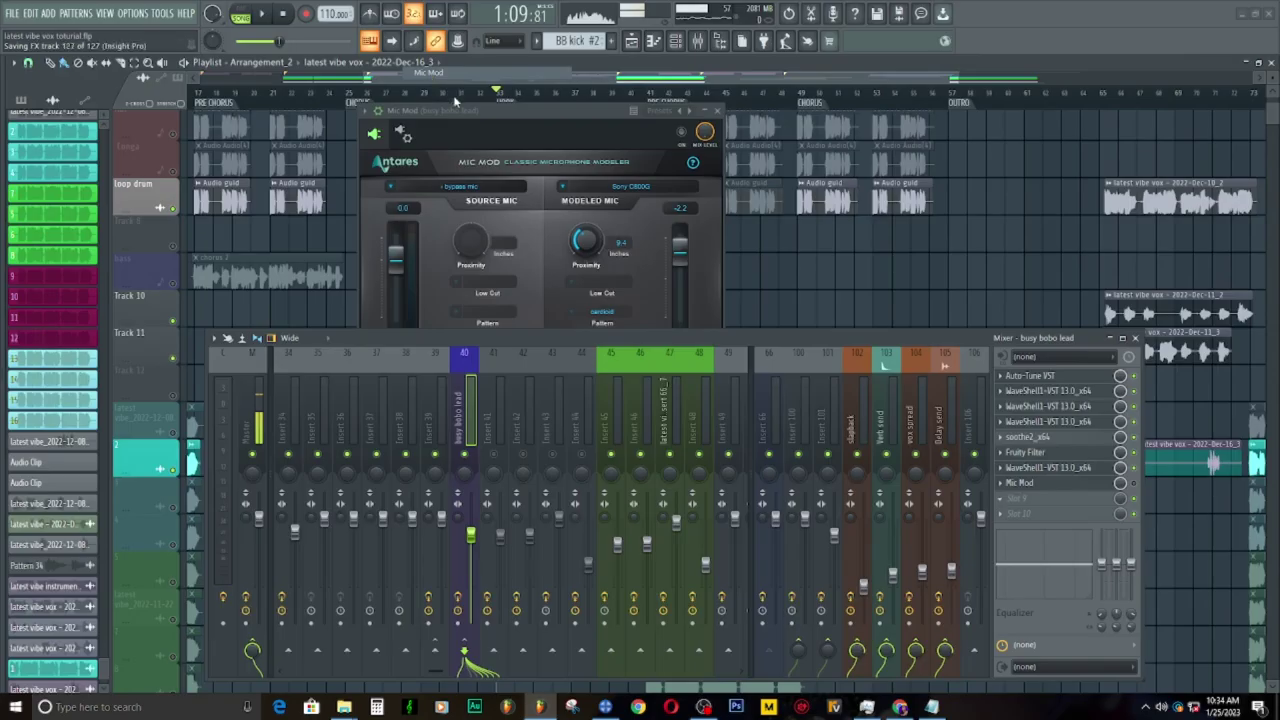
drag(165, 192, 872, 130)
drag(634, 114, 404, 112)
drag(837, 126, 699, 133)
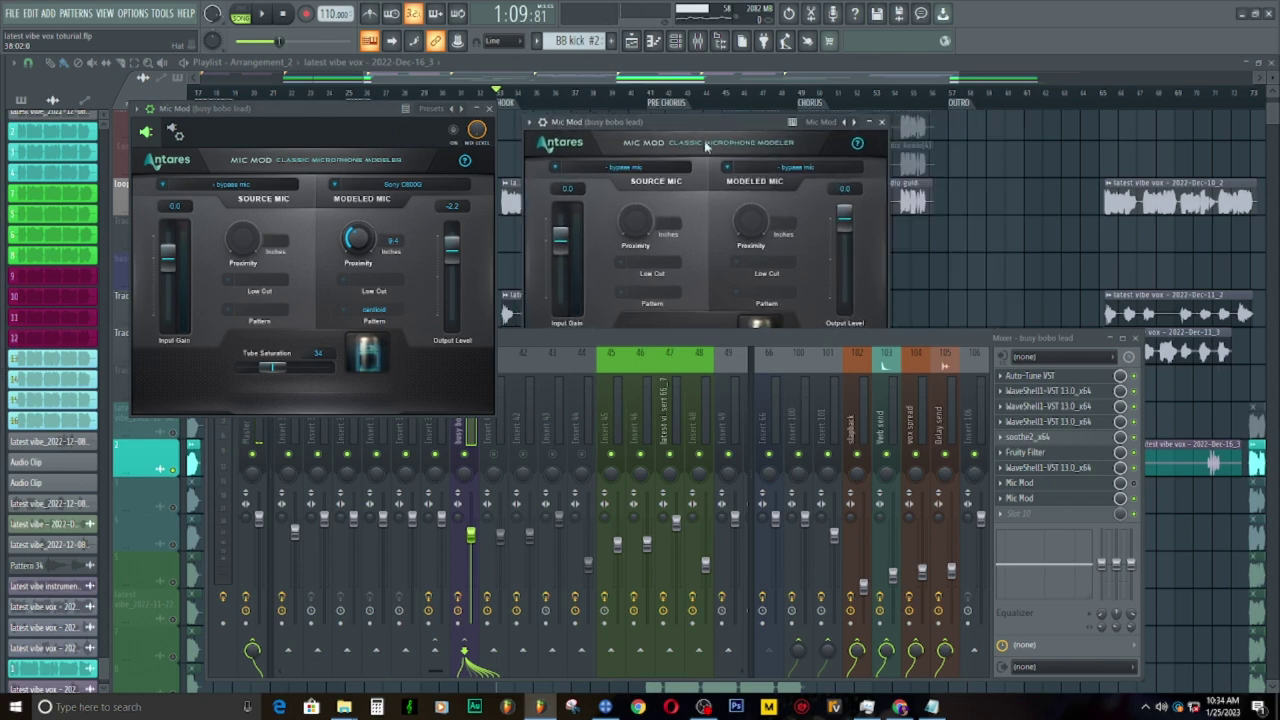
drag(683, 332, 709, 488)
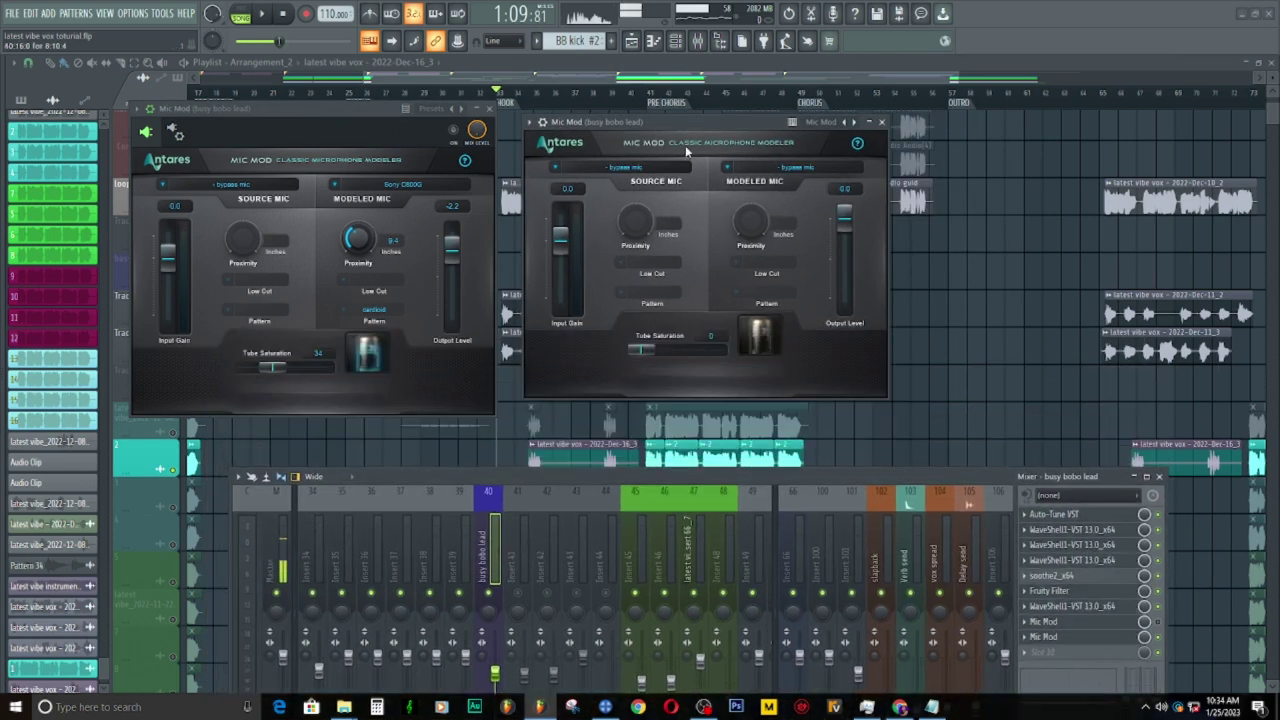
click(604, 128)
drag(664, 125, 597, 151)
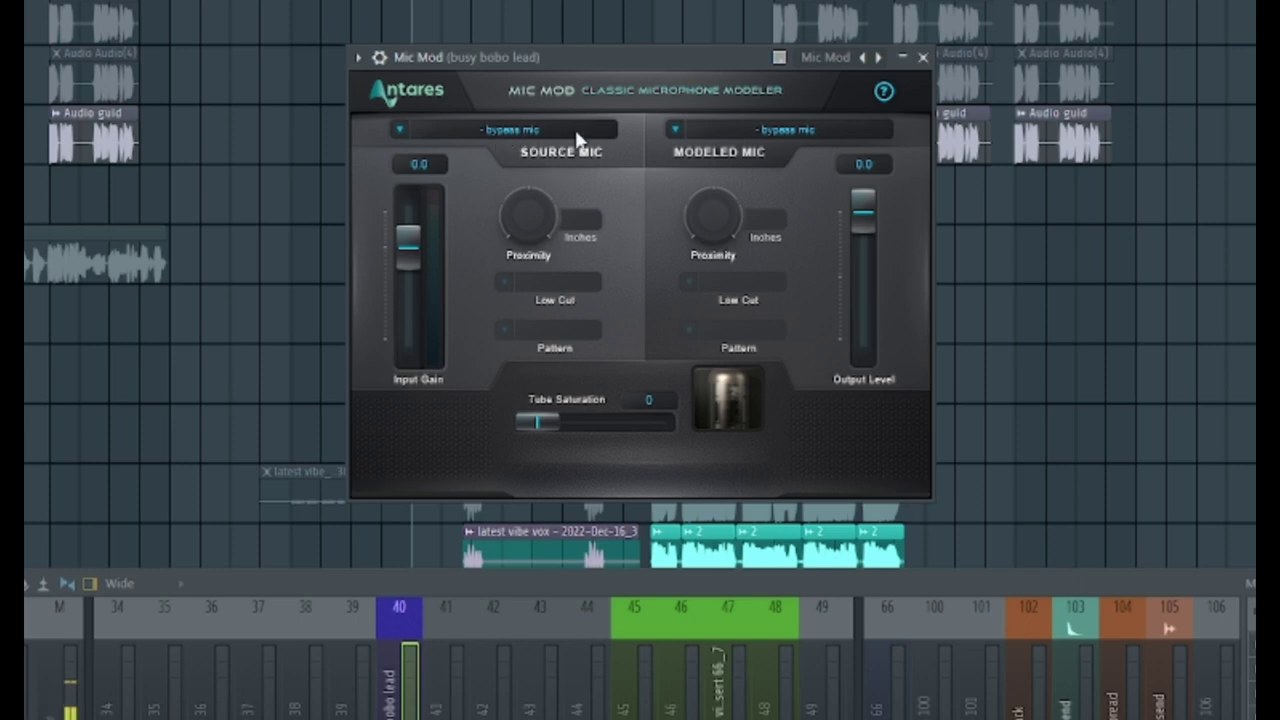
- Look through the source microphone list and its Rode models, leaving the source on bypass mic
click(503, 131)
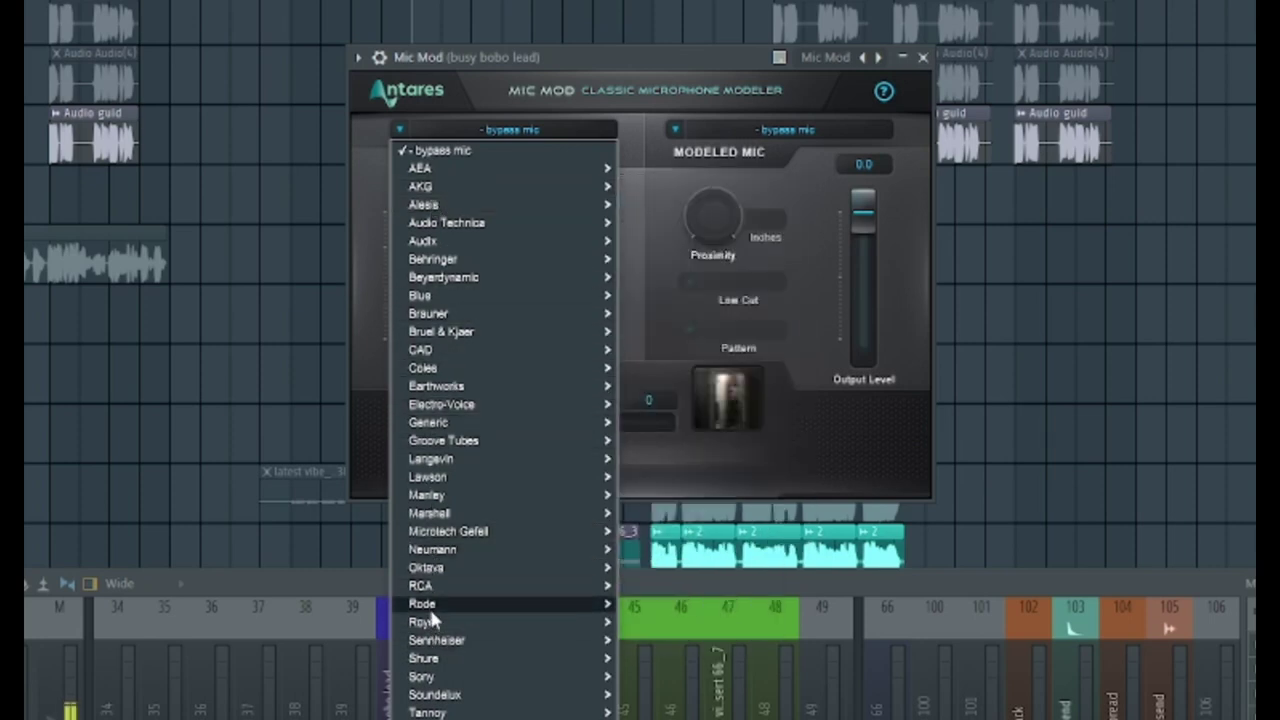
mouse_move(442, 605)
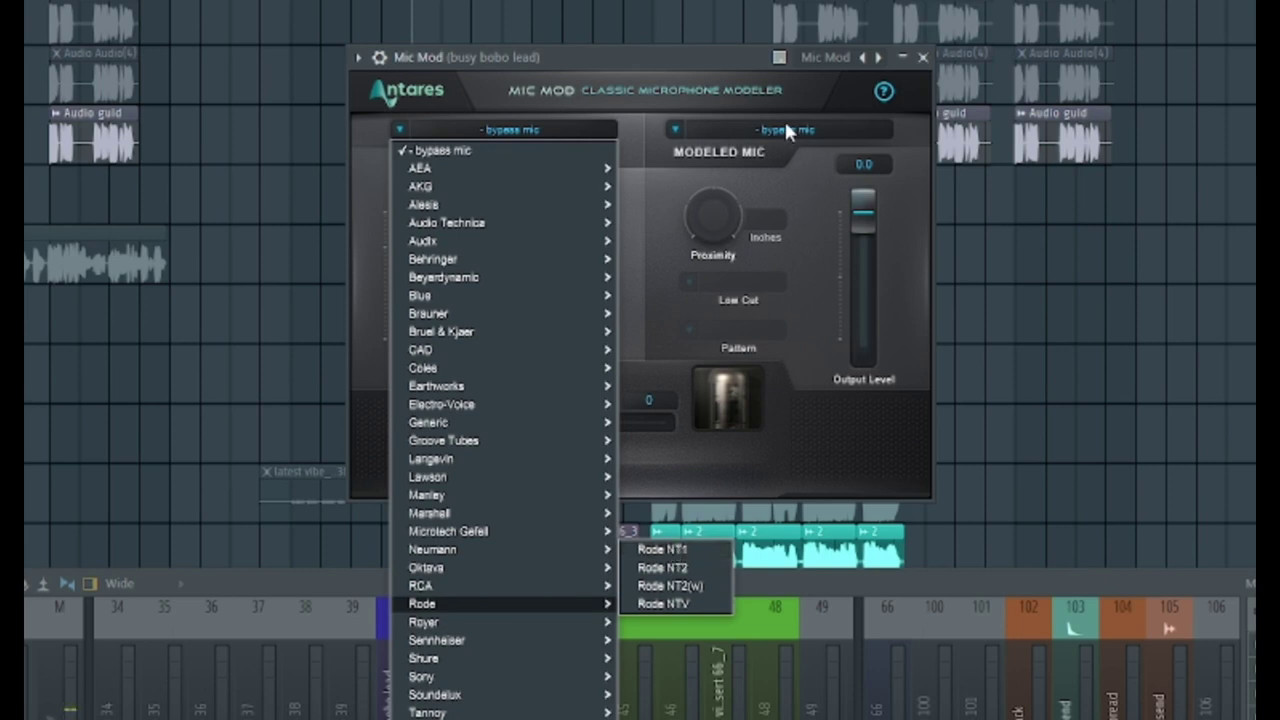
click(709, 55)
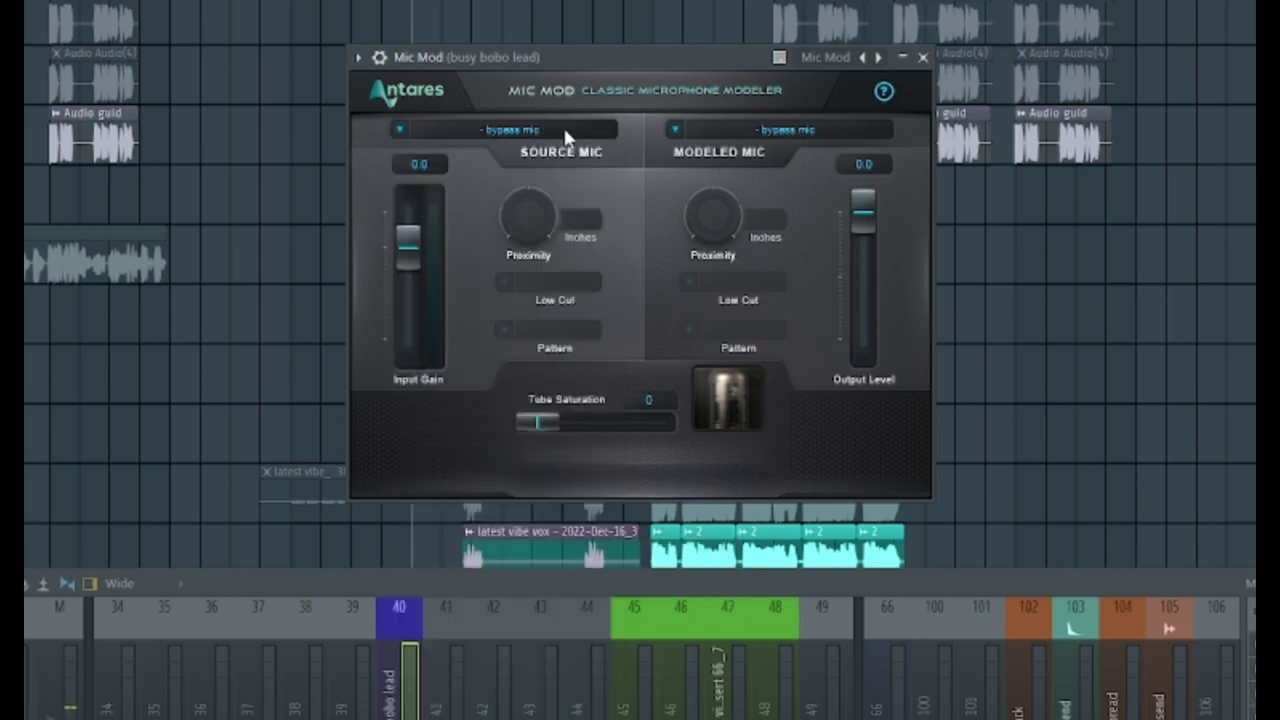
- Set the modeled microphone to Sony C800G in the new Mic Mod
click(785, 130)
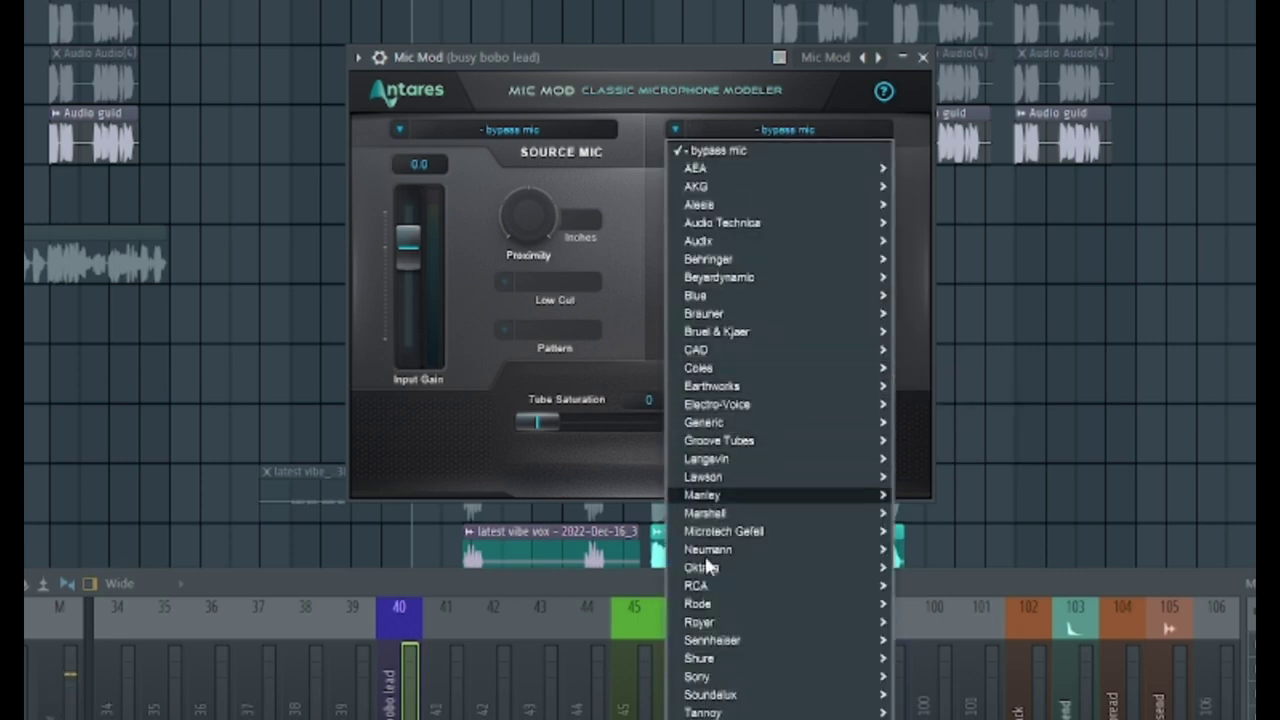
mouse_move(704, 622)
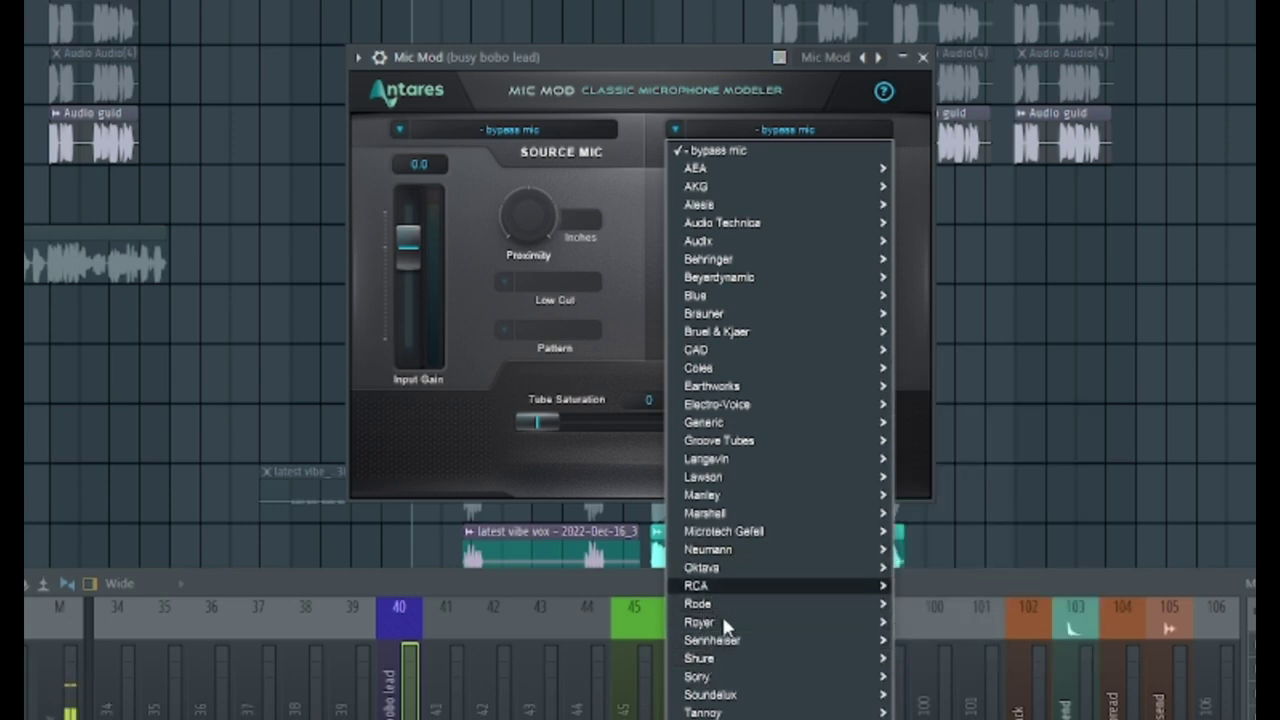
mouse_move(708, 680)
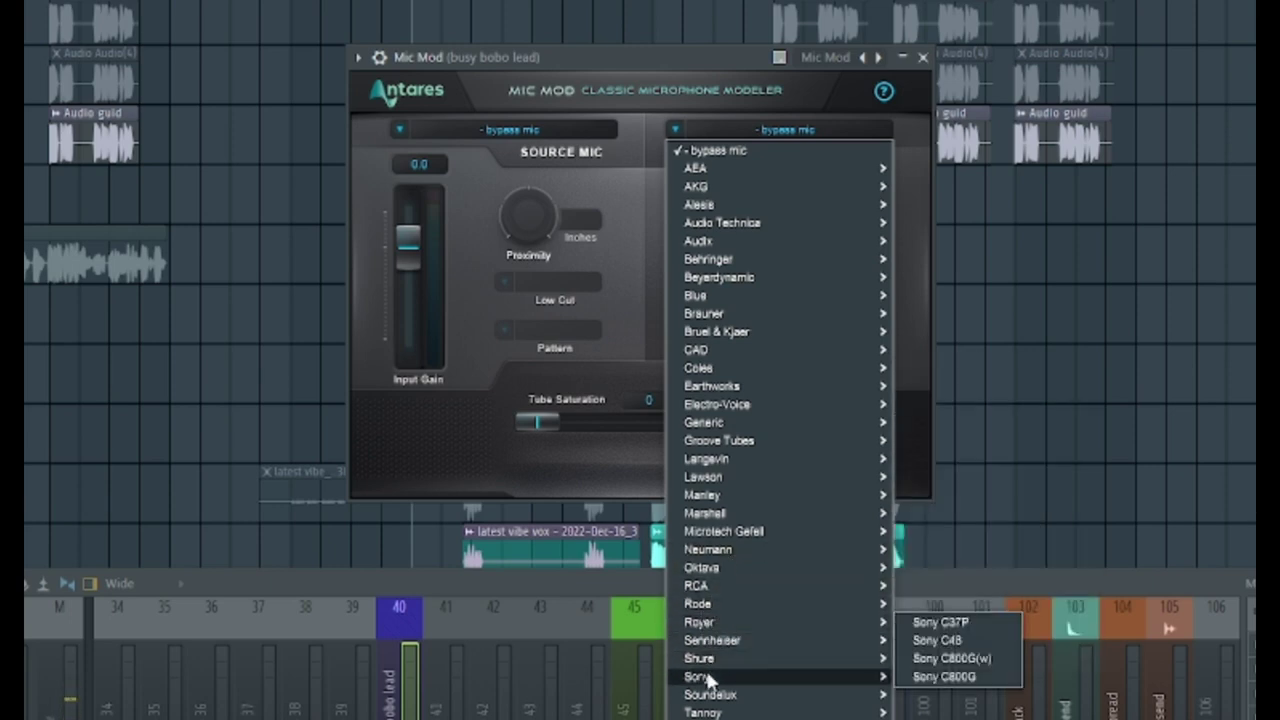
click(945, 677)
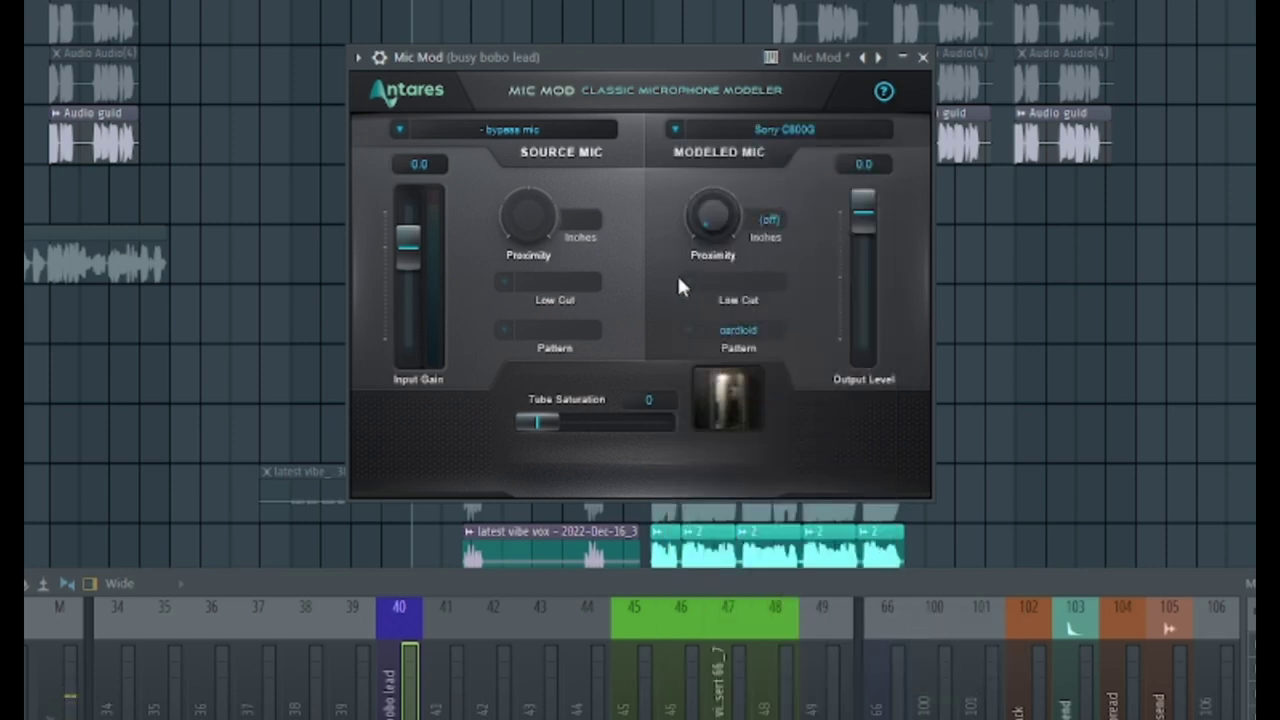
- Show Mic Mod's wrapper controls and toggle the plugin off and on during playback to compare the vocal, leaving it enabled
drag(589, 53, 492, 55)
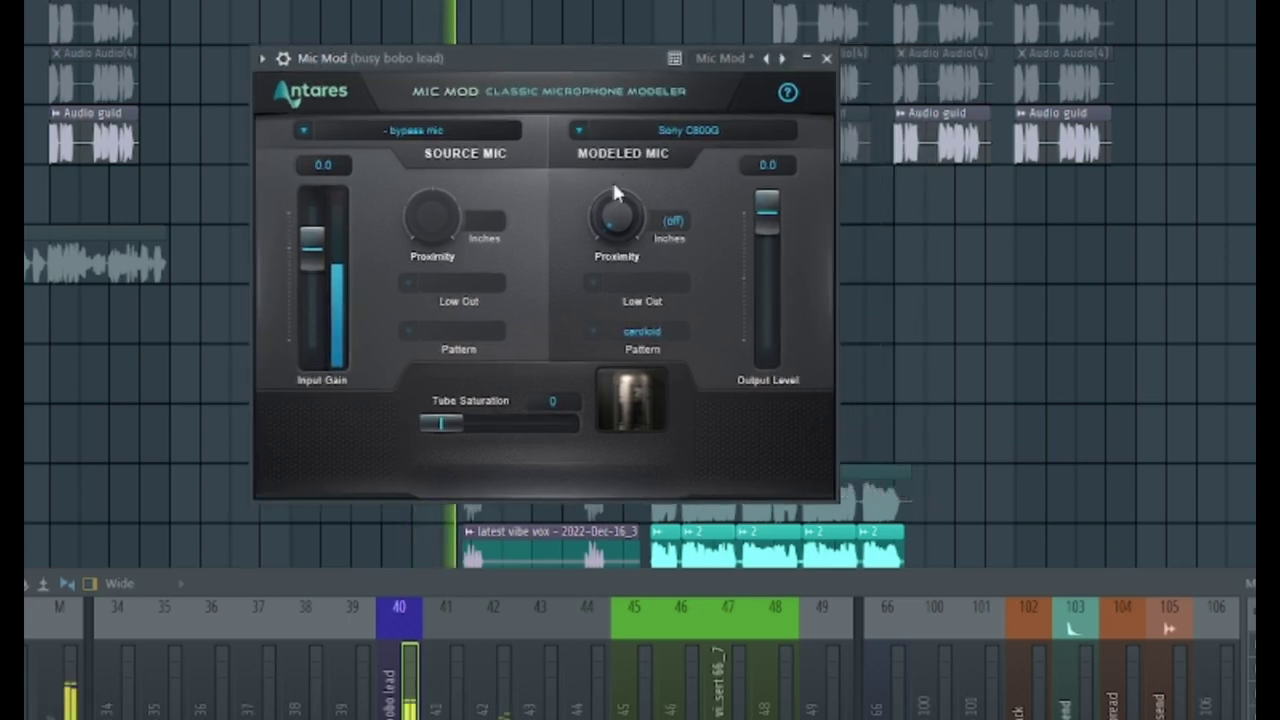
click(283, 58)
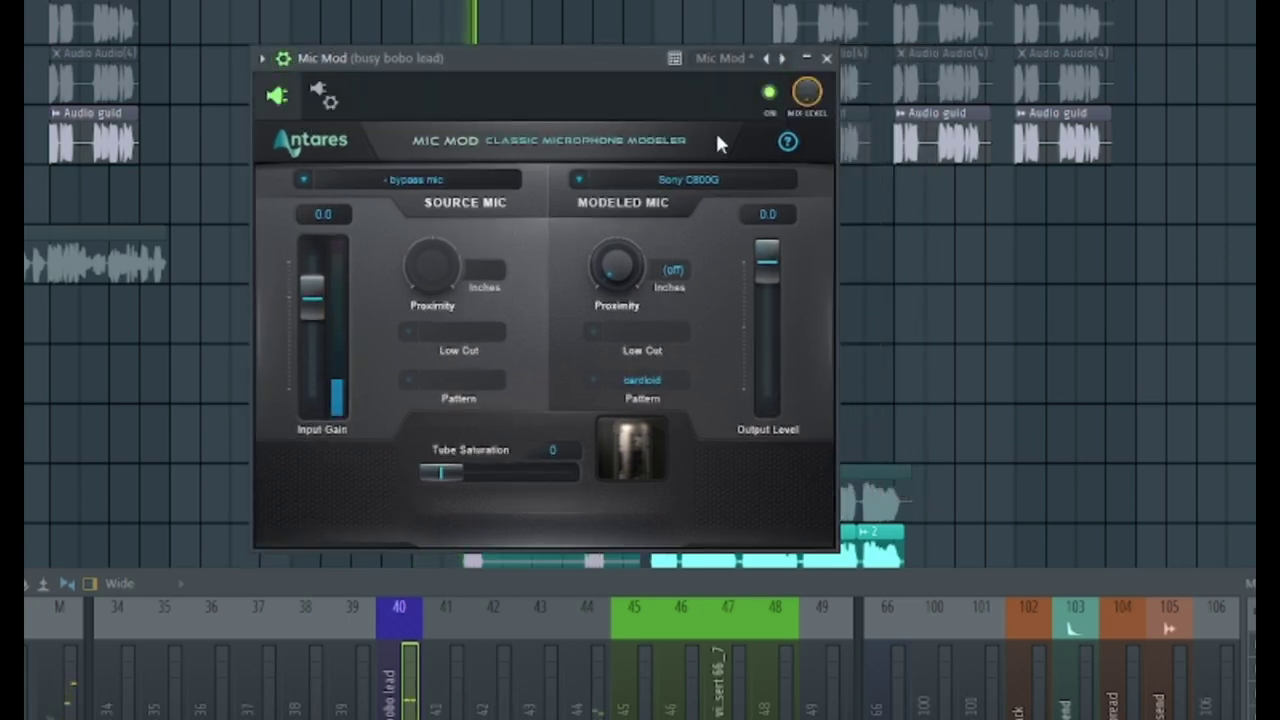
click(770, 94)
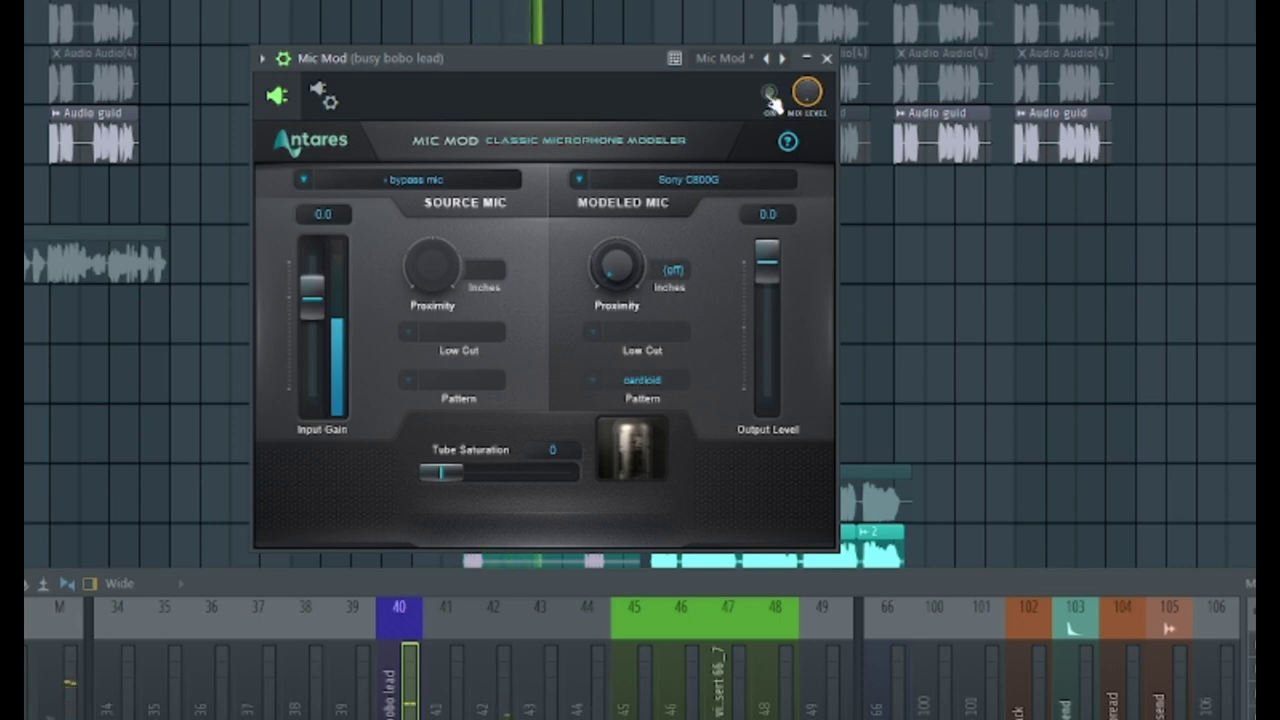
click(771, 96)
click(771, 96)
click(771, 96)
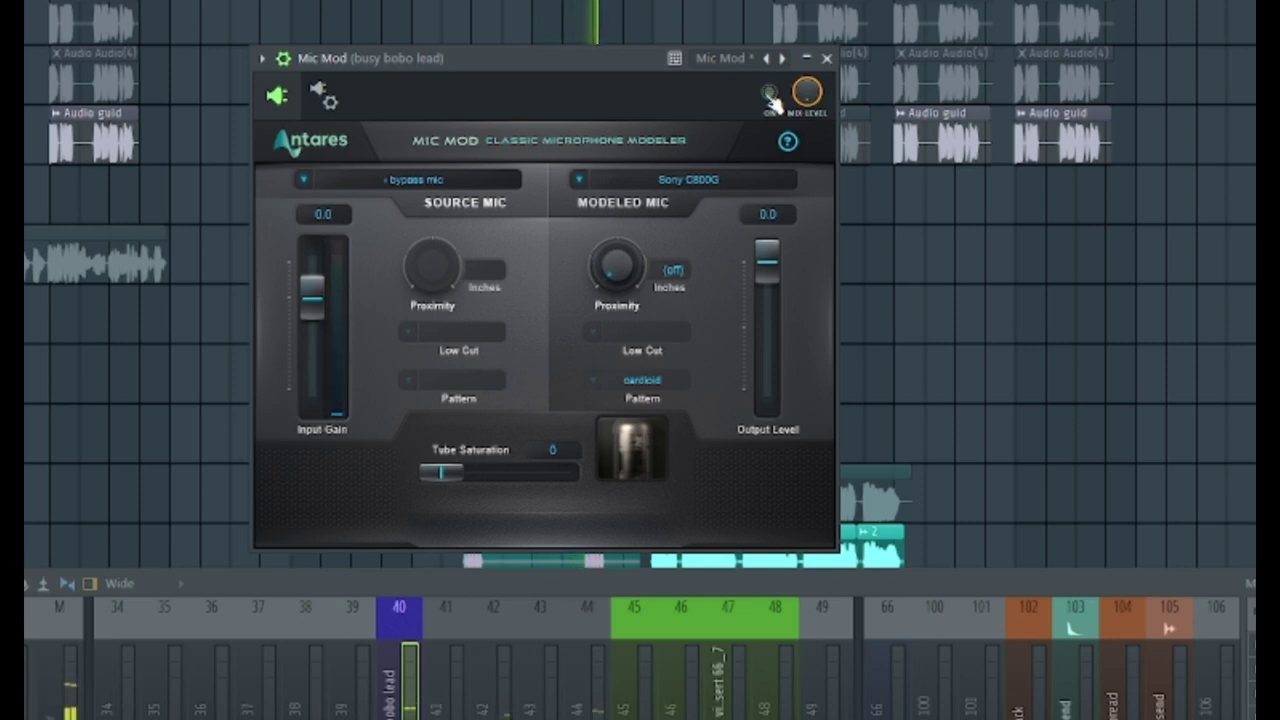
click(771, 96)
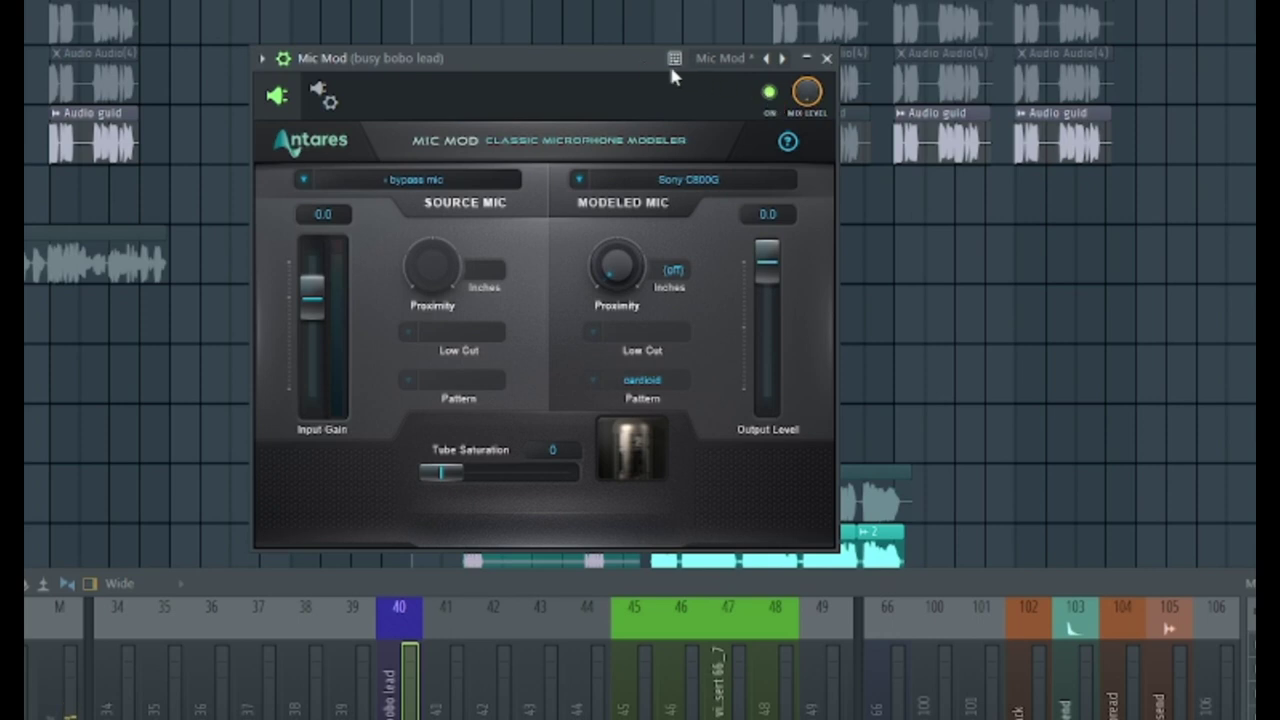
drag(622, 65, 612, 61)
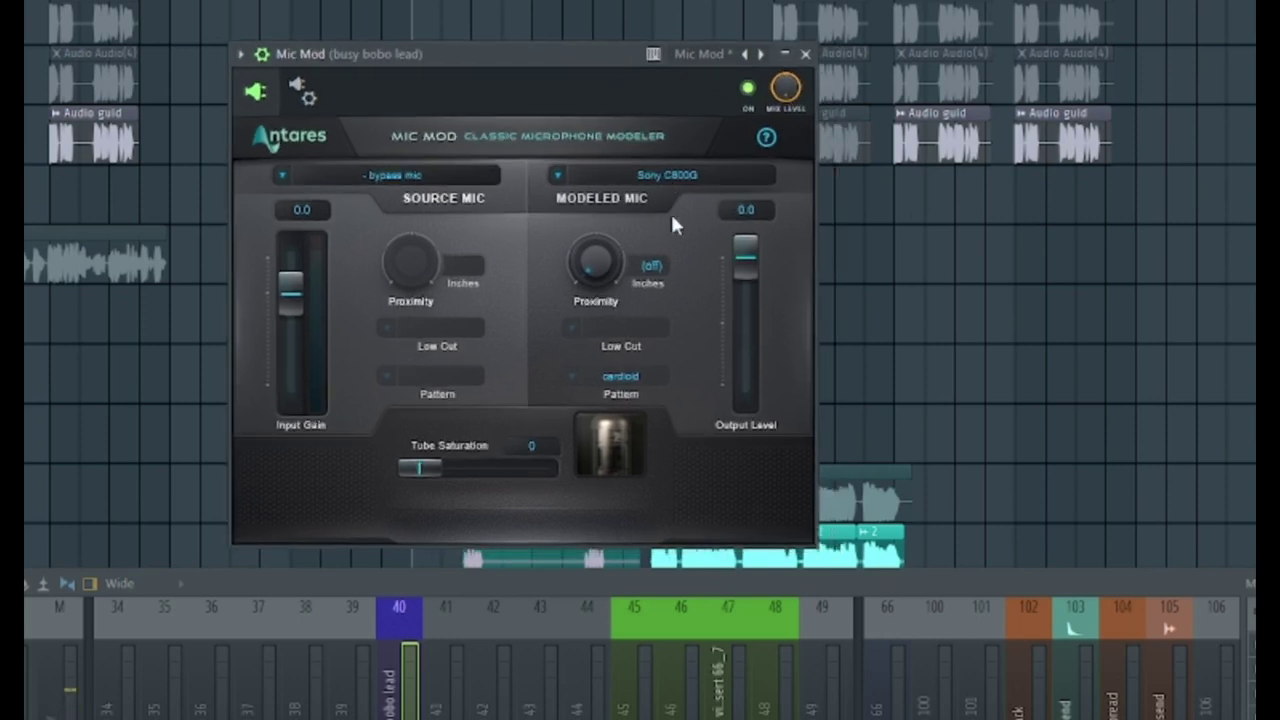
- Audition the modeled mic's Proximity during playback, starting from 0.0 inches, and leave it at 10.7 inches
drag(514, 72, 462, 60)
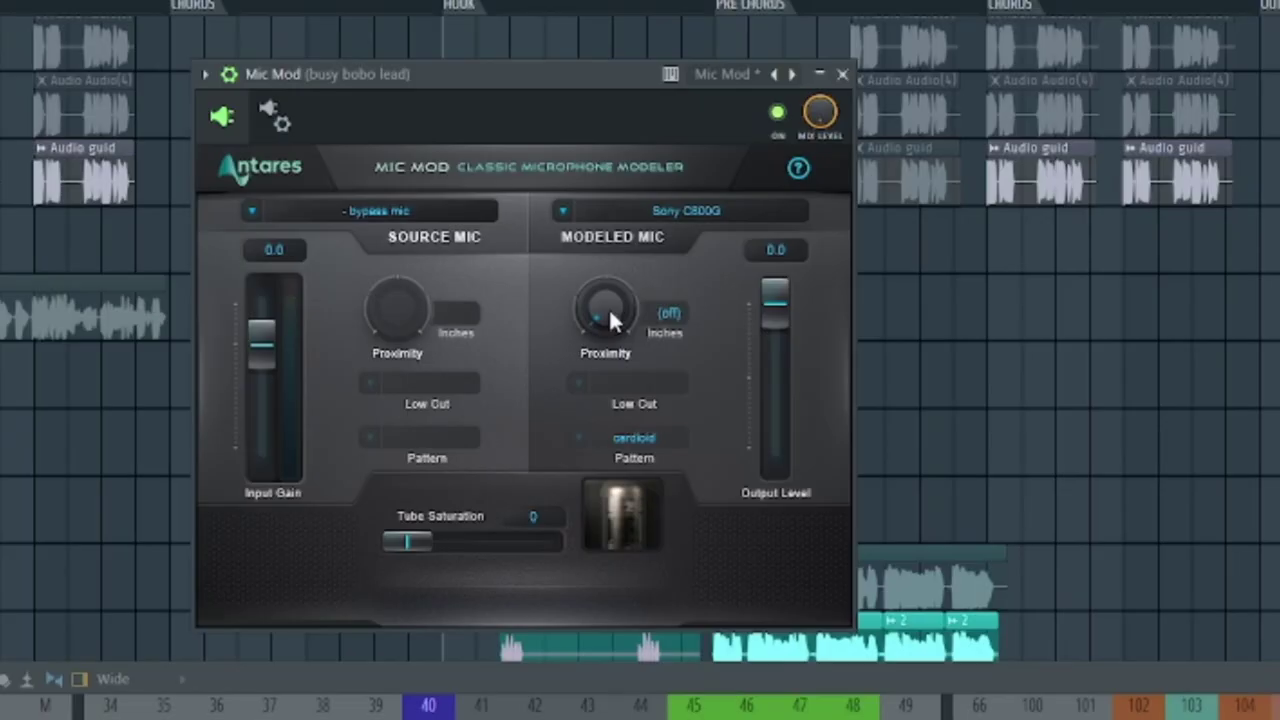
drag(611, 315, 576, 42)
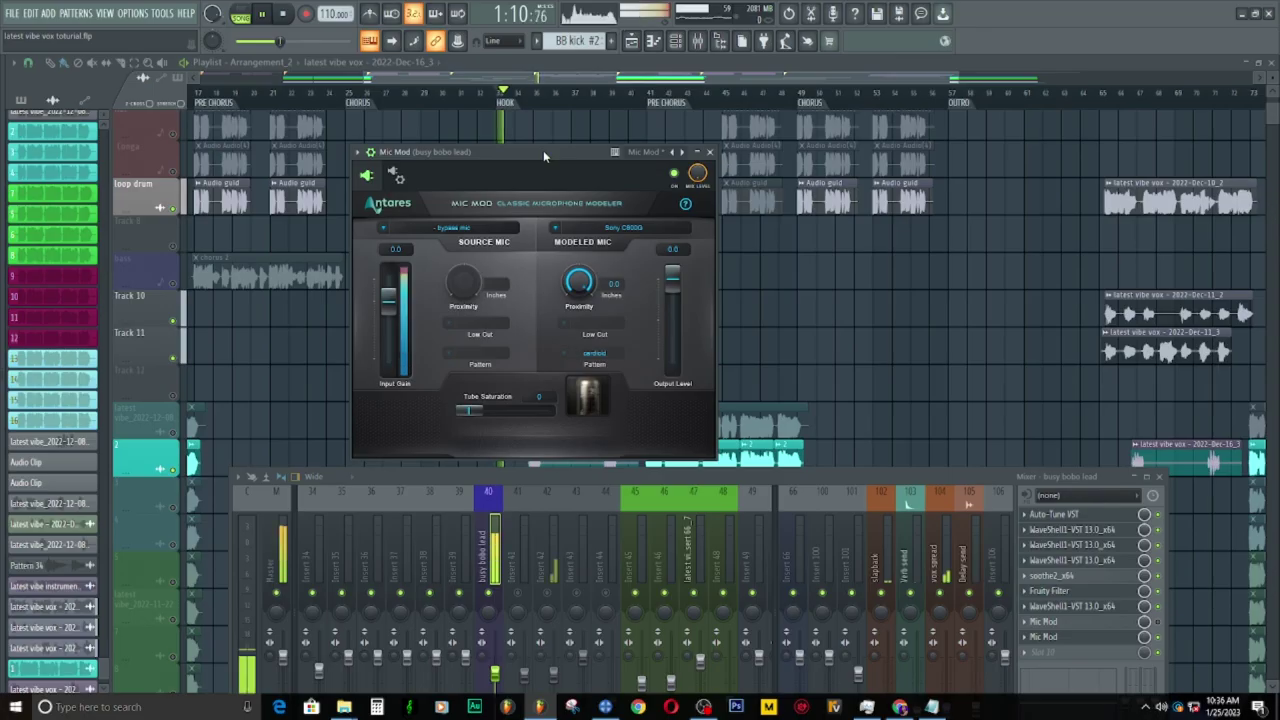
drag(557, 160, 551, 160)
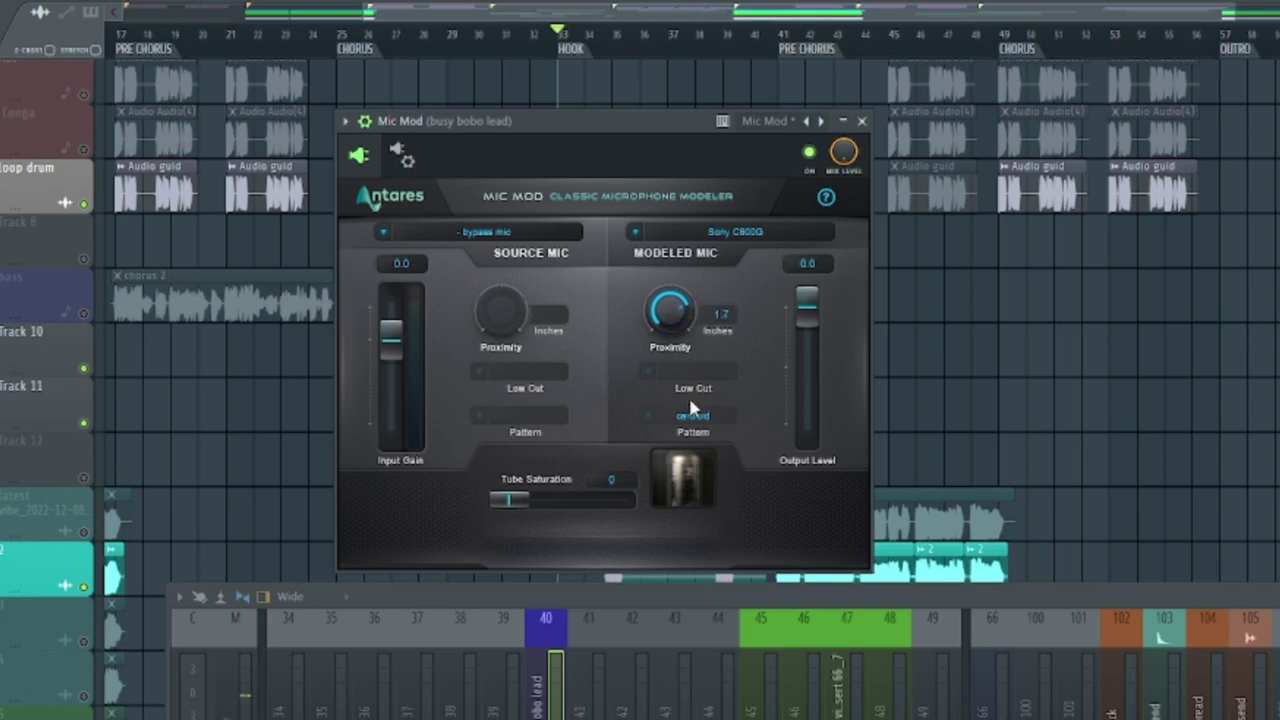
drag(631, 123, 648, 128)
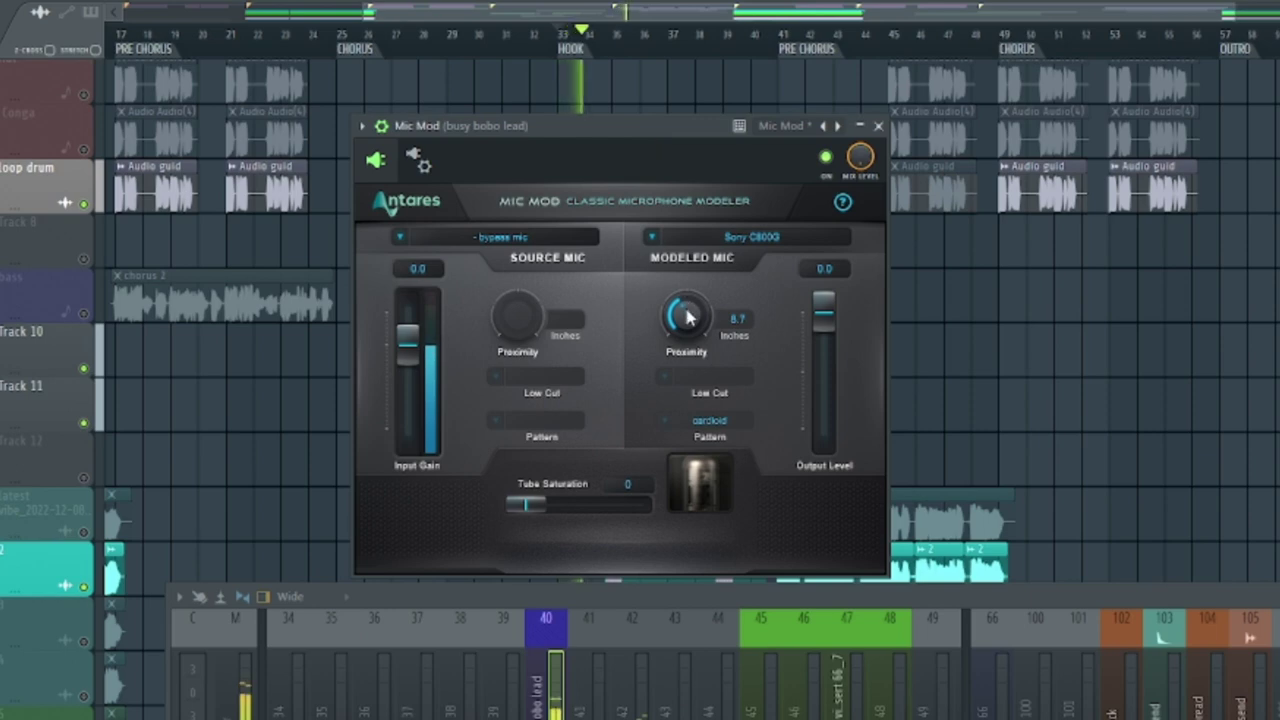
drag(683, 293, 679, 151)
mouse_move(695, 316)
mouse_down()
mouse_move(686, 337)
mouse_move(696, 328)
mouse_up()
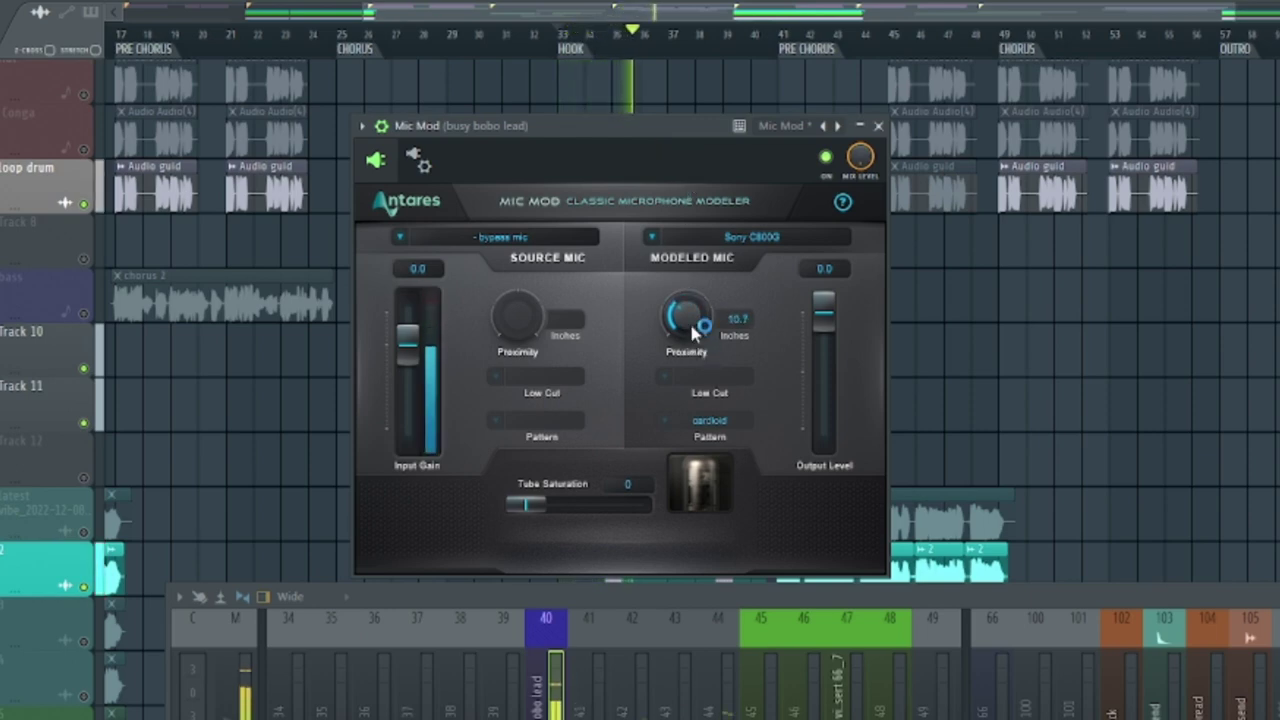
drag(684, 123, 692, 140)
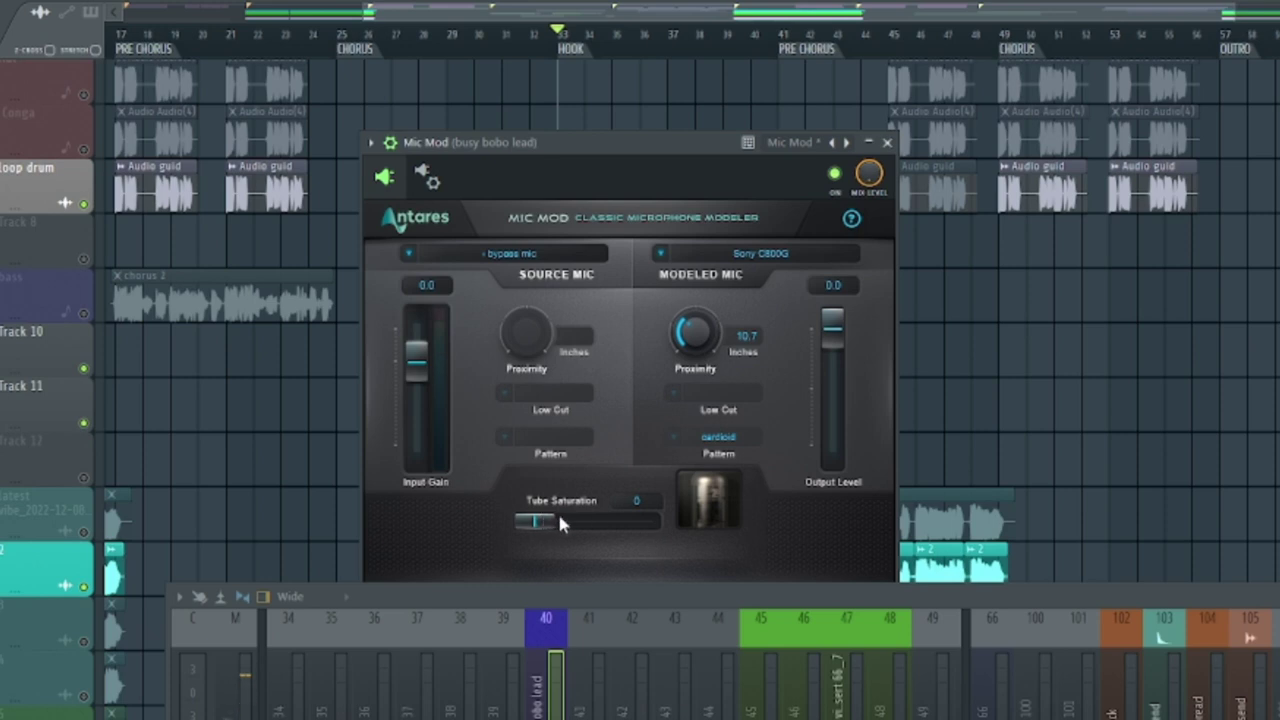
- Raise Mic Mod's Tube Saturation to about 46 for the vocal
mouse_move(533, 526)
mouse_down()
mouse_move(645, 527)
mouse_move(535, 524)
mouse_up()
drag(535, 521, 580, 520)
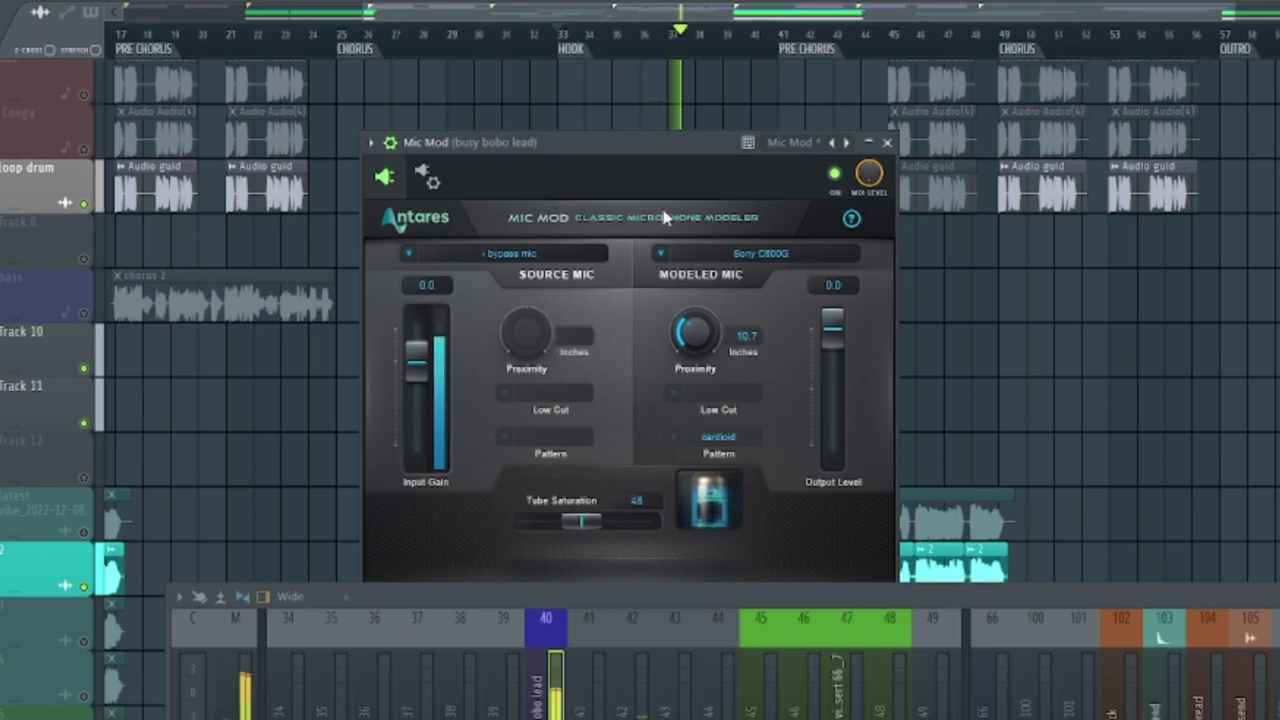
- Select mixer insert 66 to bring up its Virtual Mix Rack, and place that window beside Mic Mod
drag(641, 137, 617, 135)
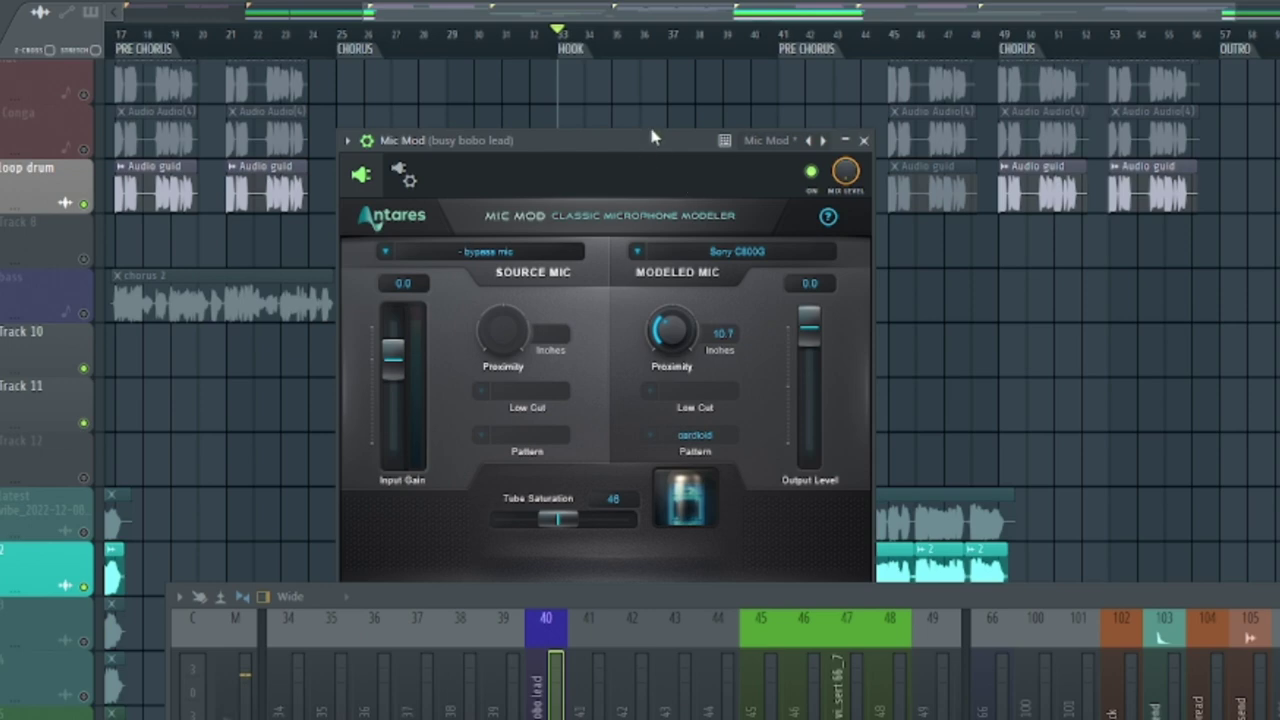
drag(630, 137, 484, 138)
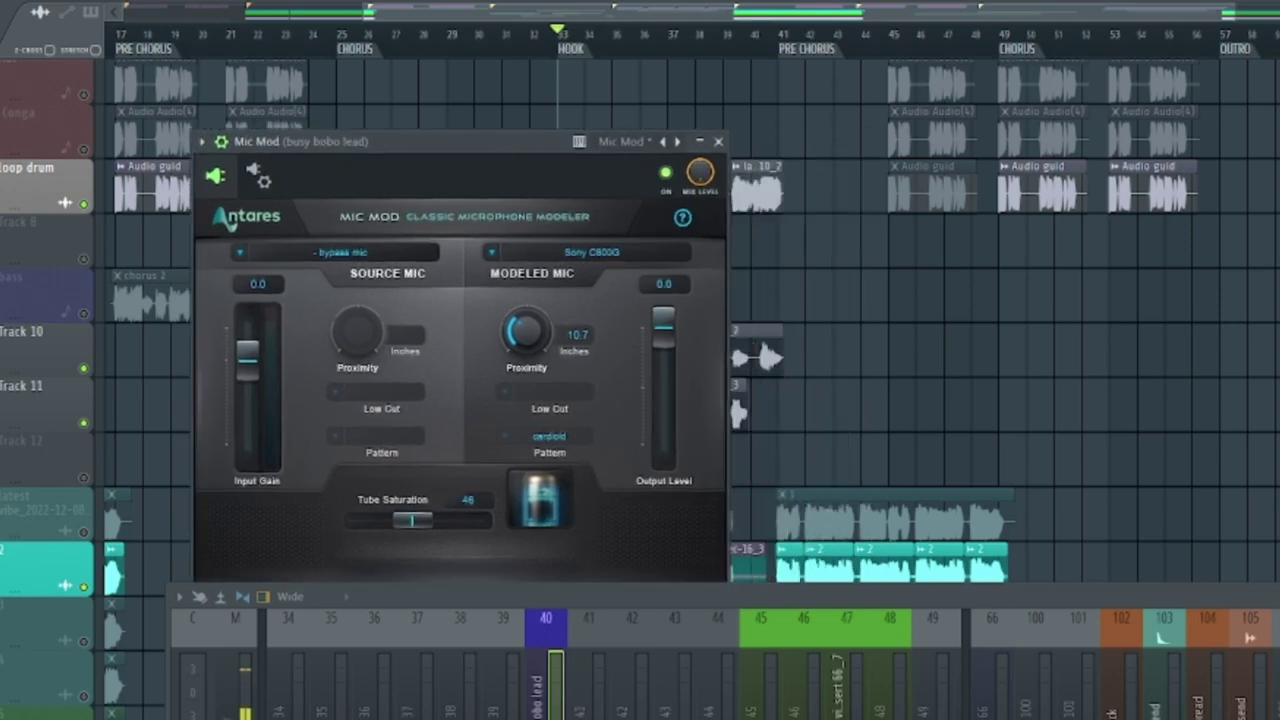
click(1001, 660)
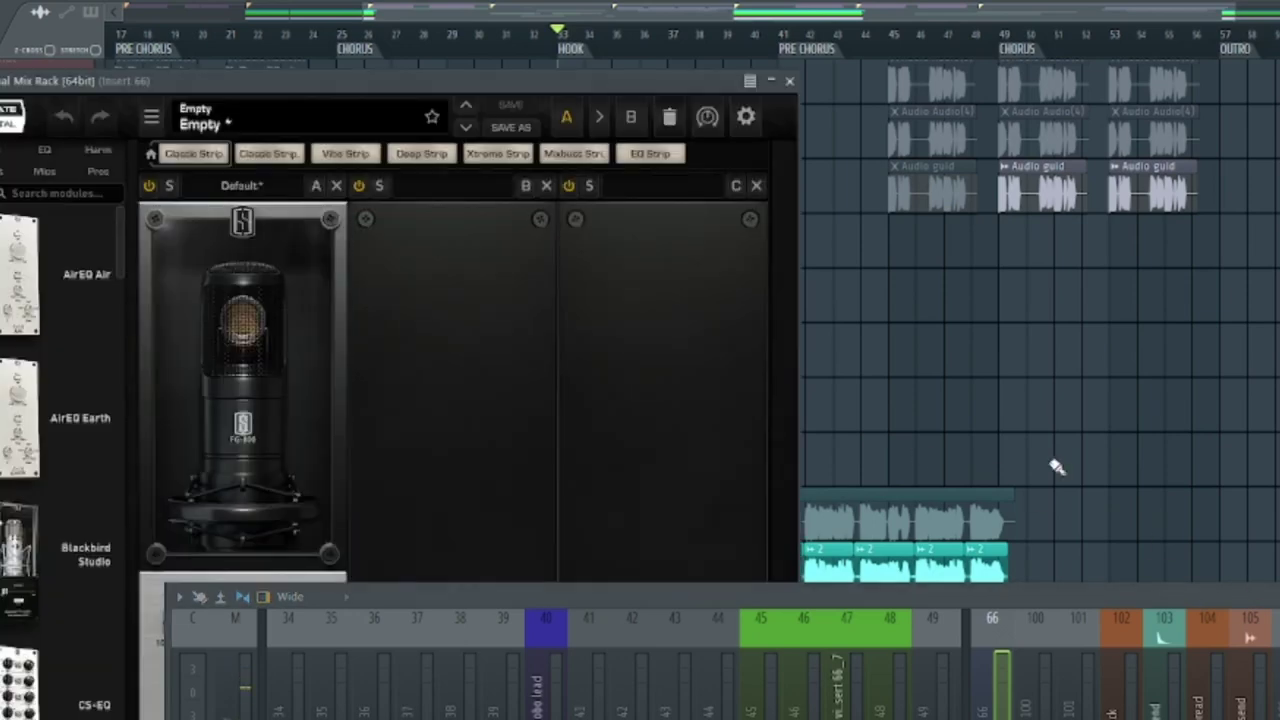
drag(470, 80, 1170, 47)
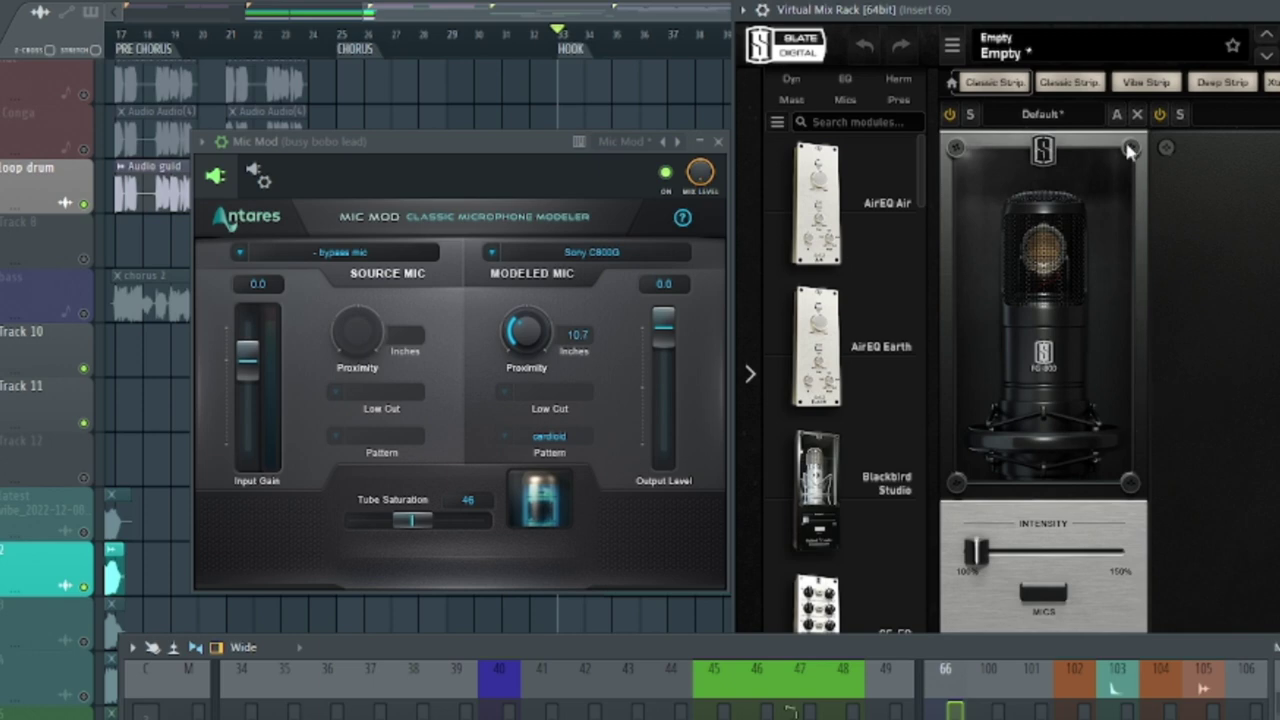
- Reposition the Mic Mod and Virtual Mix Rack windows side by side so the controls of both microphone modelers are fully visible
drag(1111, 20, 1046, 22)
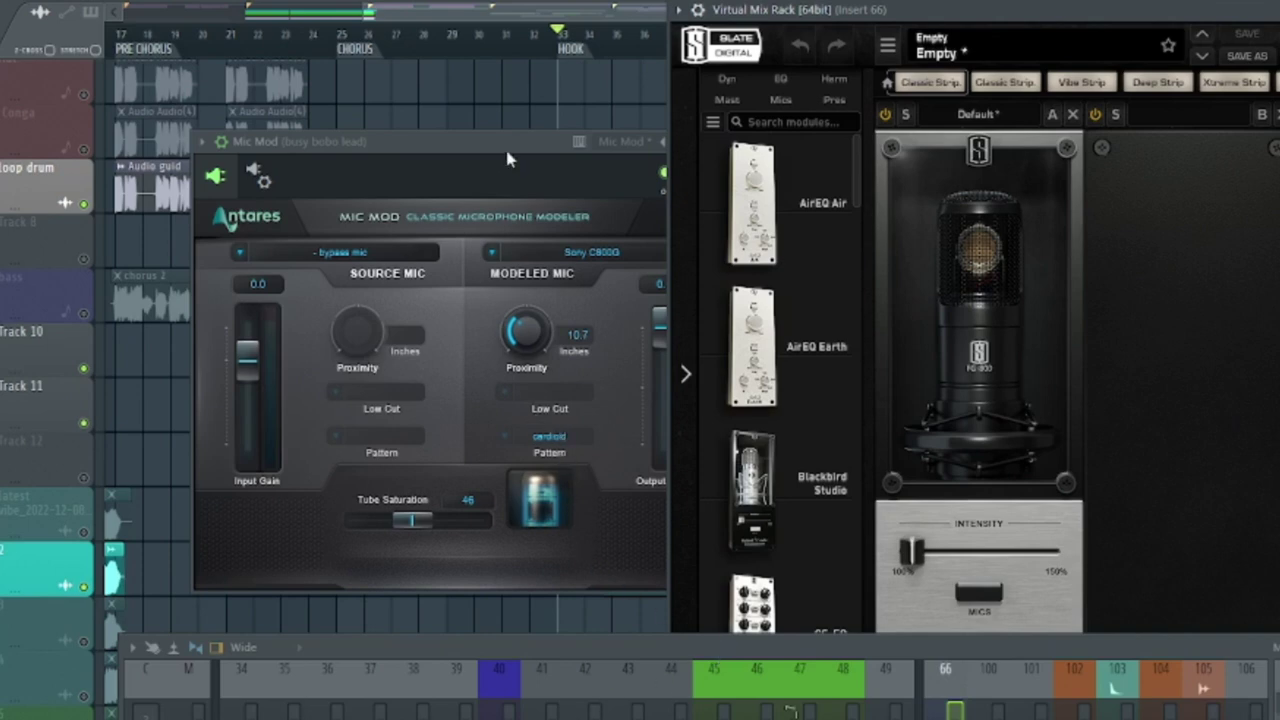
drag(507, 158, 345, 151)
drag(228, 150, 261, 155)
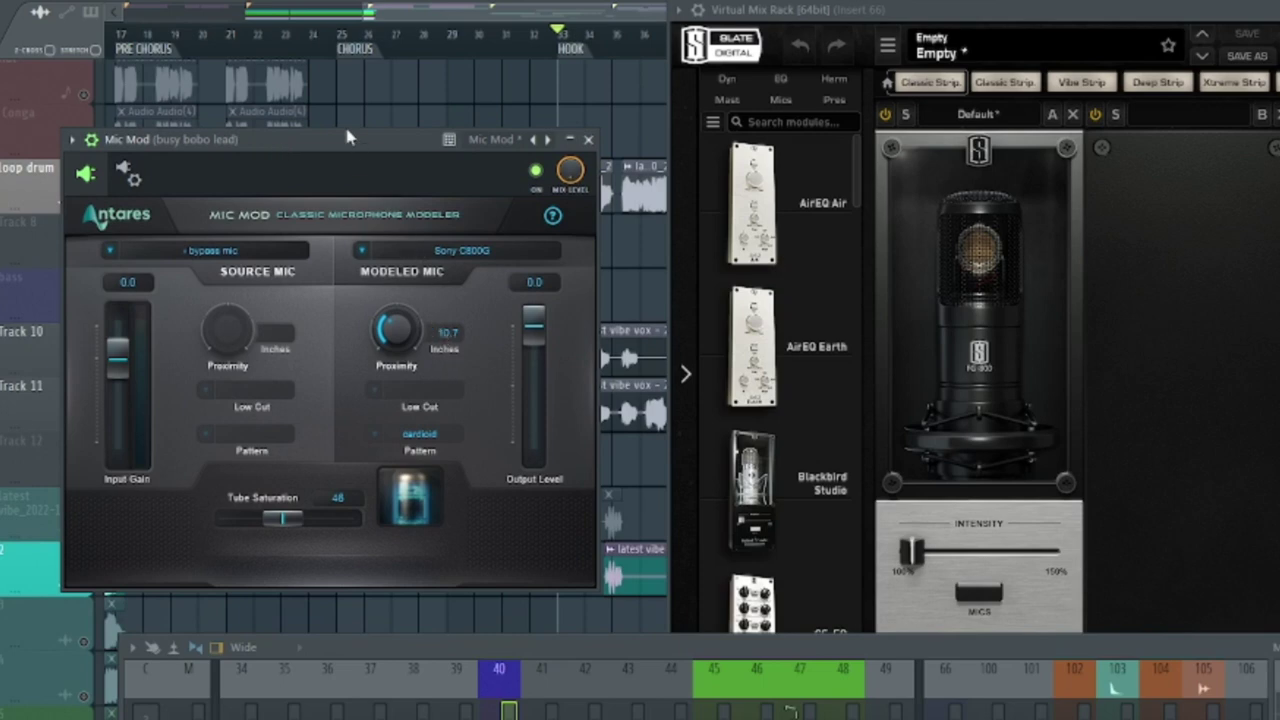
drag(348, 140, 338, 144)
drag(920, 10, 880, 22)
drag(340, 158, 306, 143)
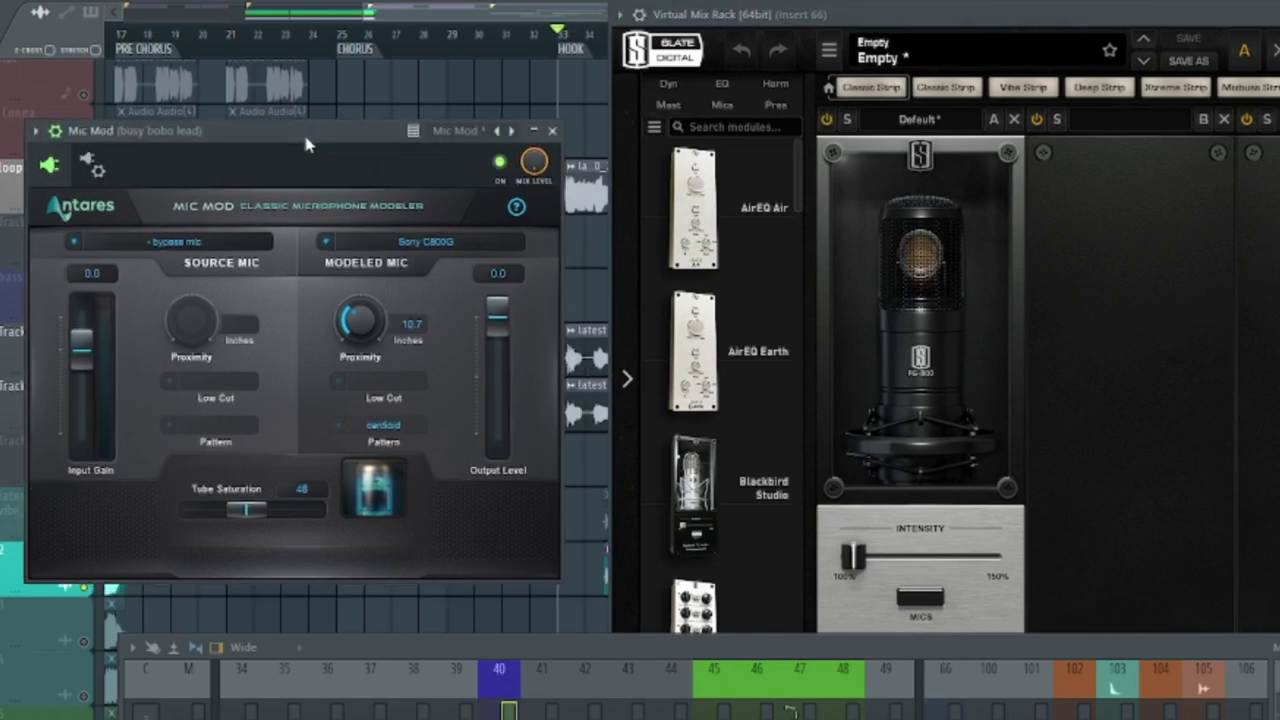